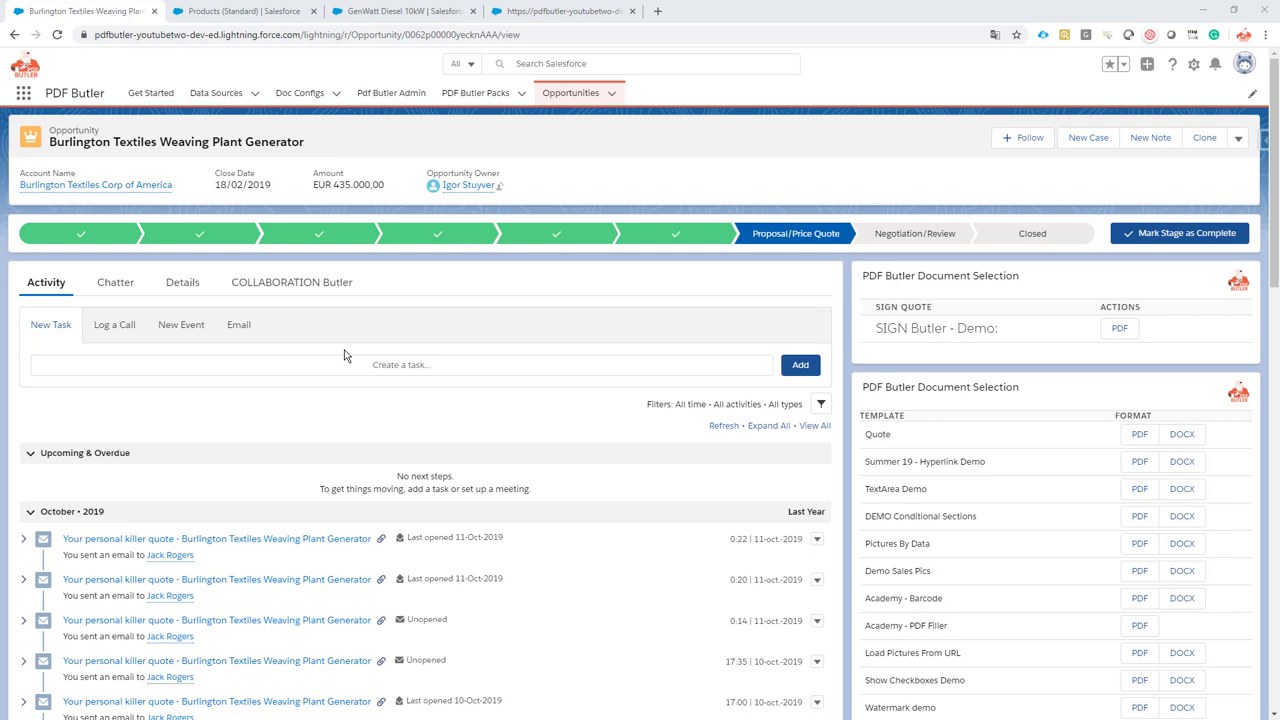
# Step: Show the six product line items on the Burlington Textiles Weaving Plant Generator opportunity
pyautogui.click(240, 12)
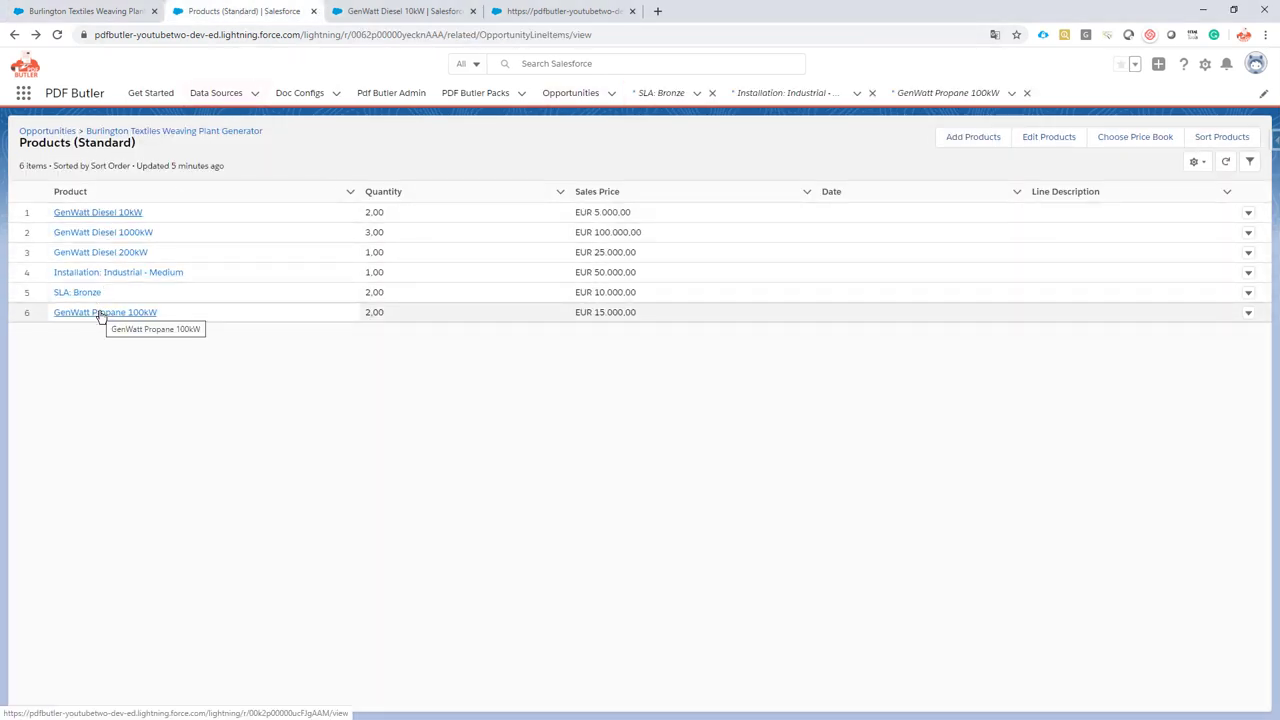
# Step: Open the GenWatt Diesel 10kW product record and select its Picture URL value
pyautogui.click(383, 14)
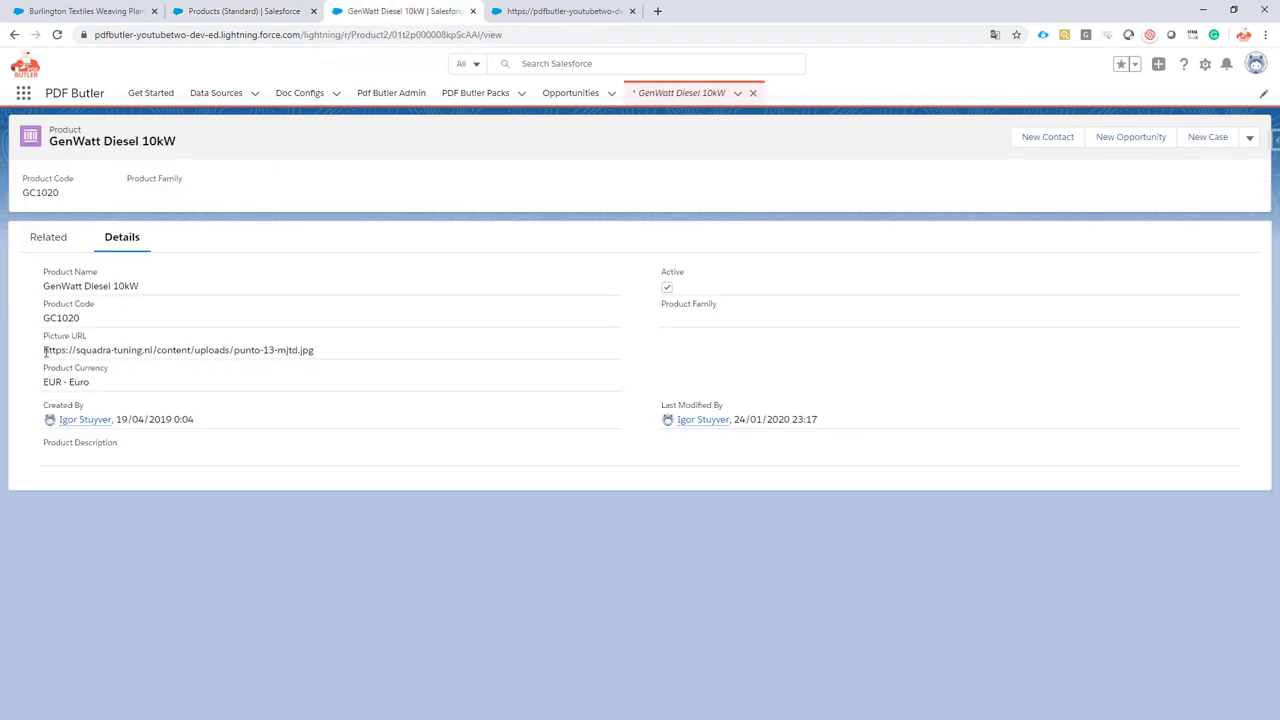
pyautogui.moveTo(44, 351); pyautogui.dragTo(319, 355)
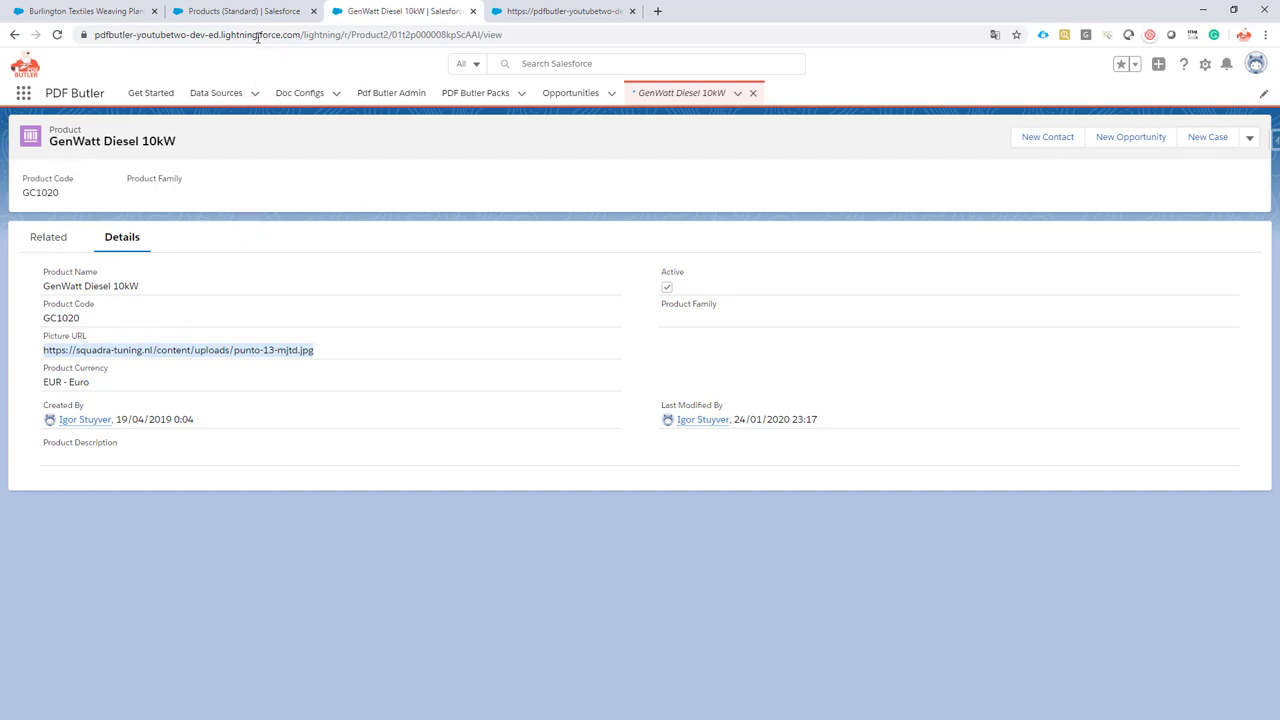
# Step: Generate the Late Binding Pictures quote PDF from the Burlington Textiles opportunity page
pyautogui.click(115, 11)
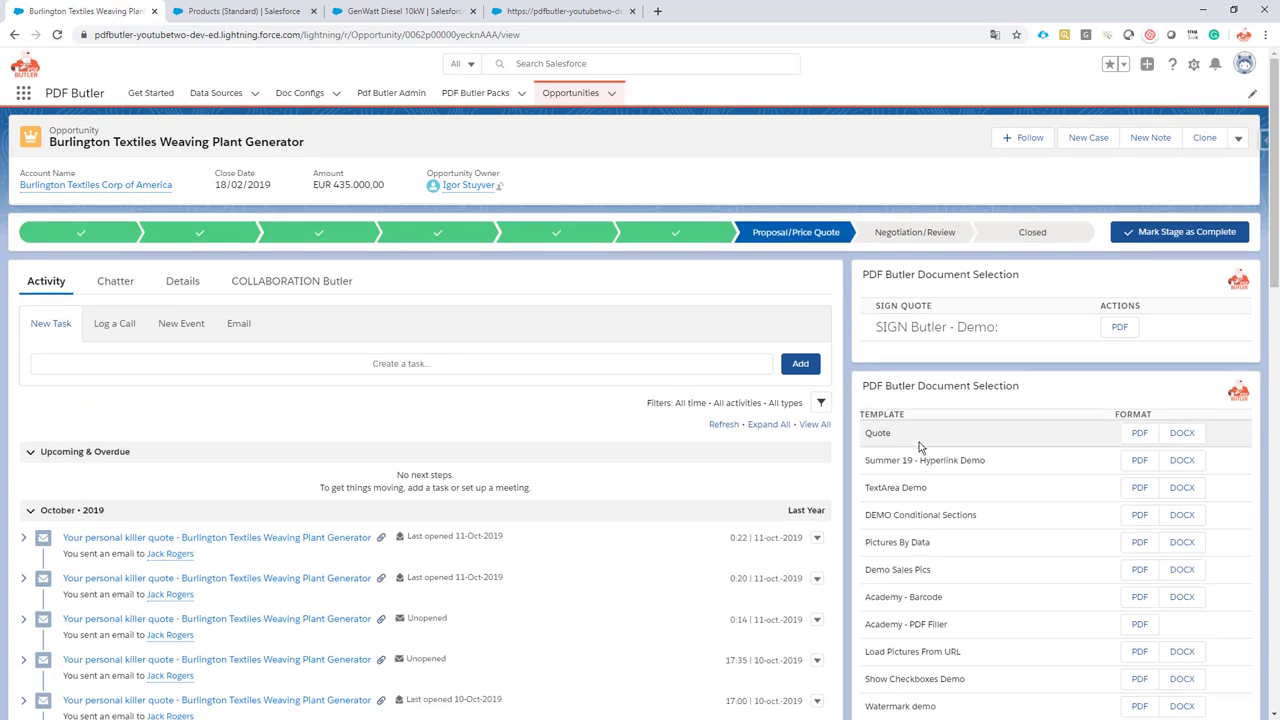
pyautogui.scroll(-3, 900, 470)
pyautogui.click(1136, 596)
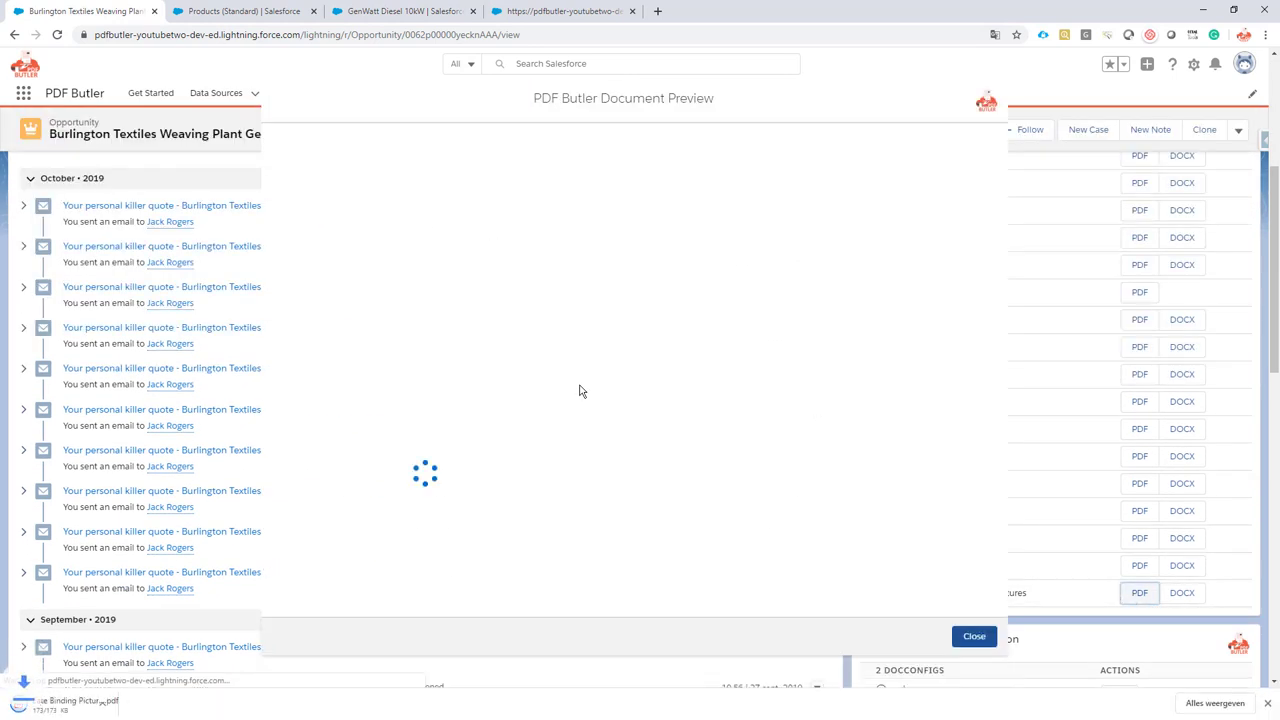
# Step: Look through the quote preview's product rows, then go to the doc config editor
pyautogui.scroll(-3, 577, 389)
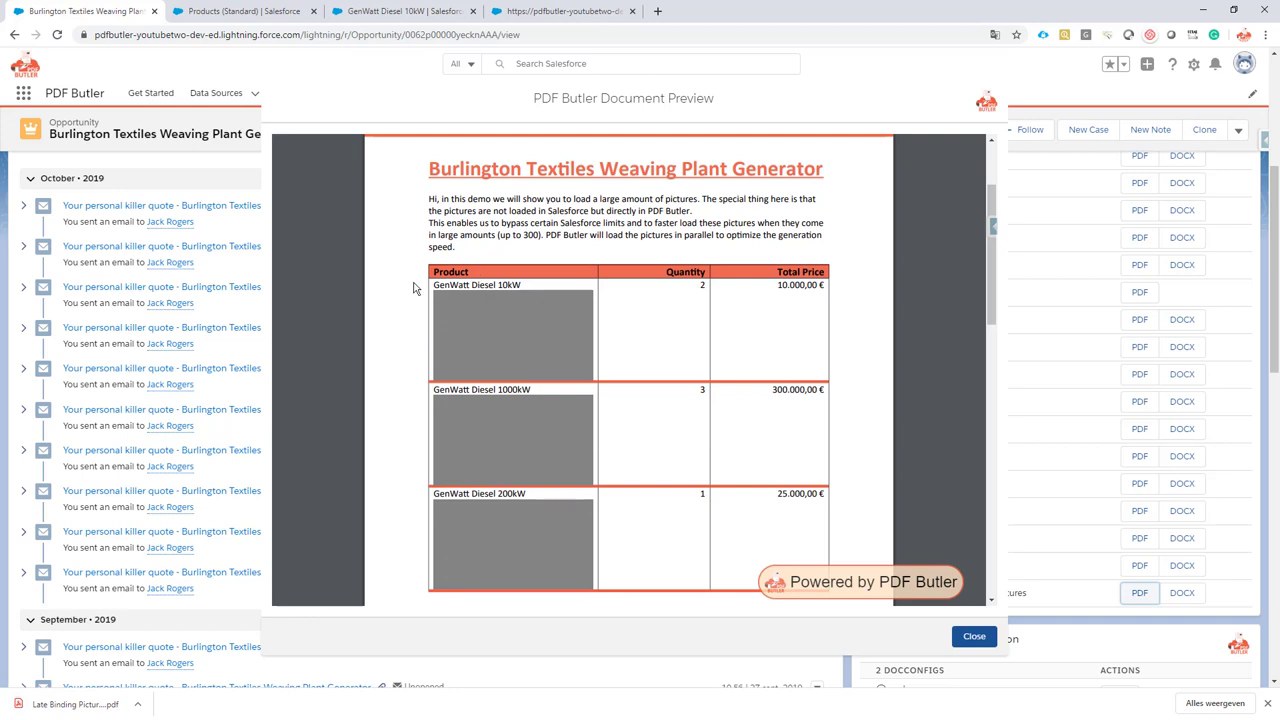
pyautogui.scroll(-6, 413, 284)
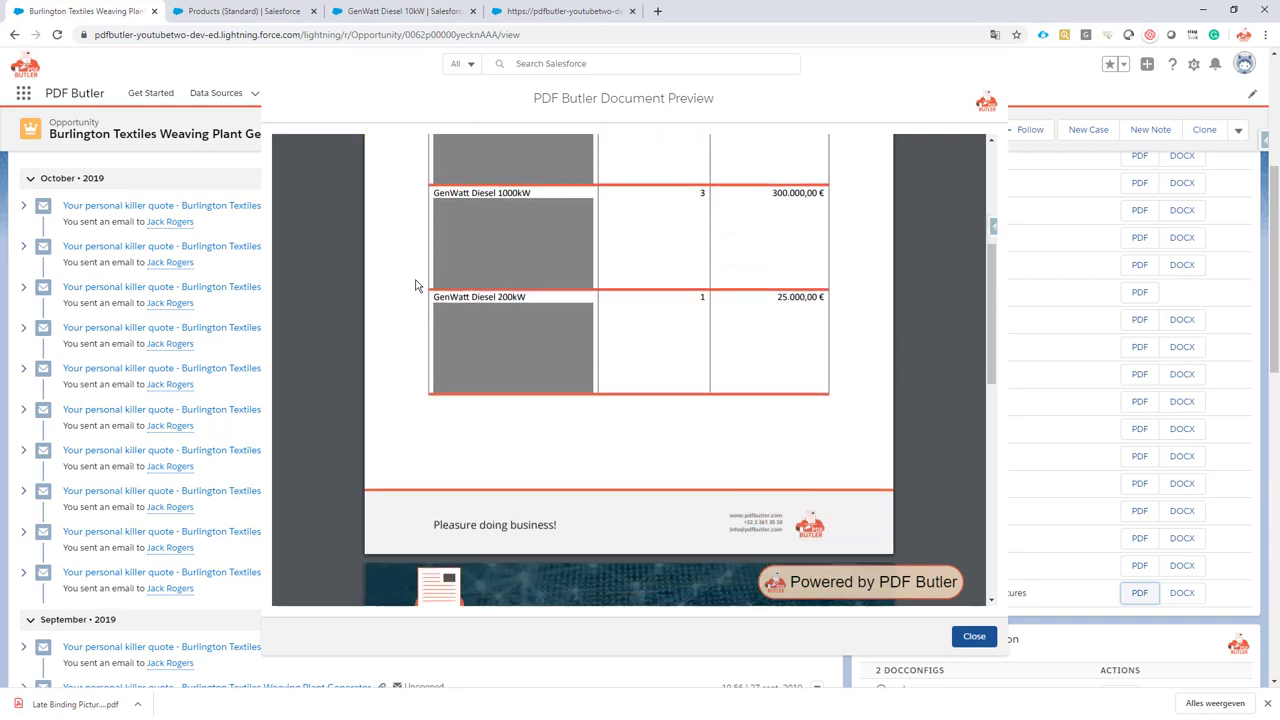
pyautogui.scroll(-3, 530, 284)
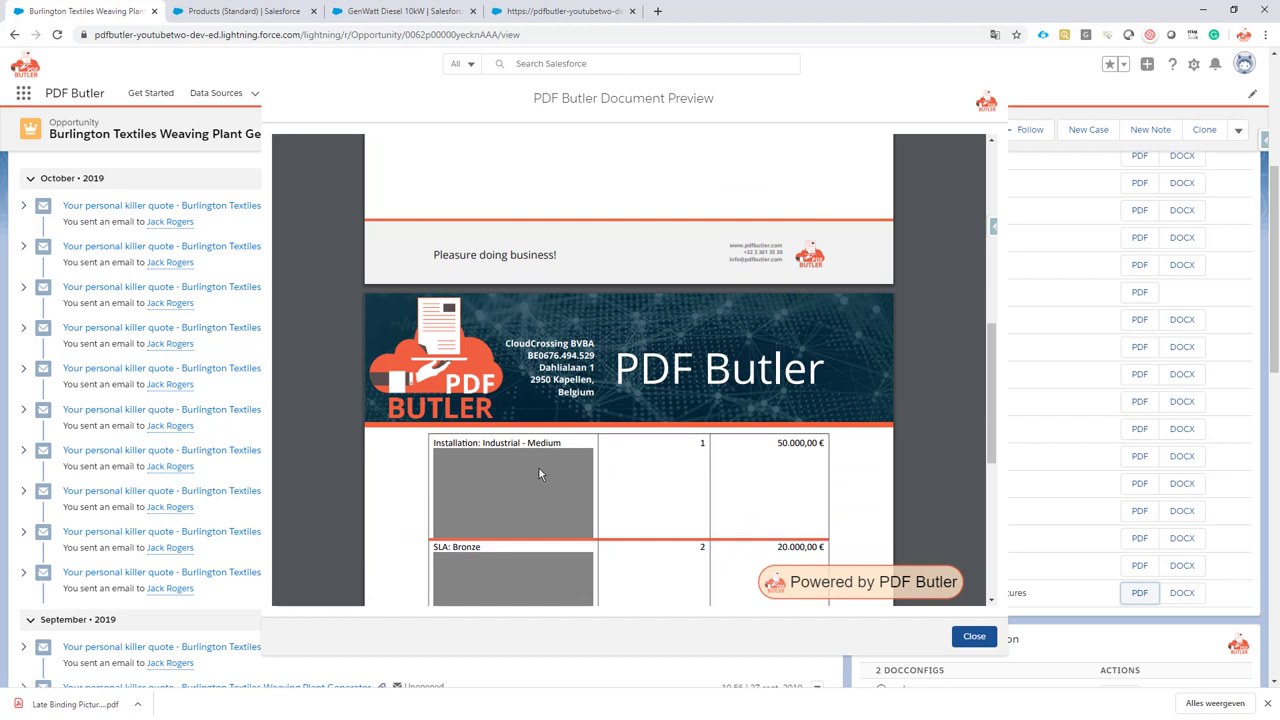
pyautogui.scroll(-3, 514, 476)
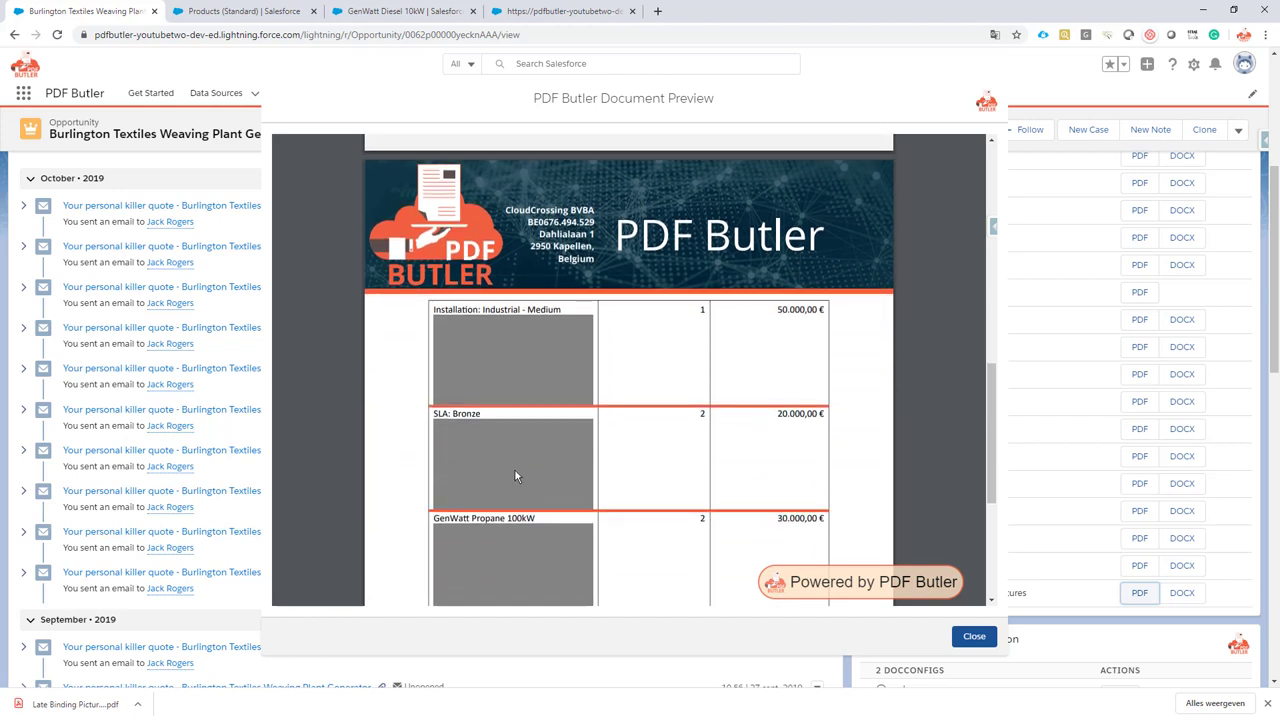
pyautogui.scroll(-3, 515, 476)
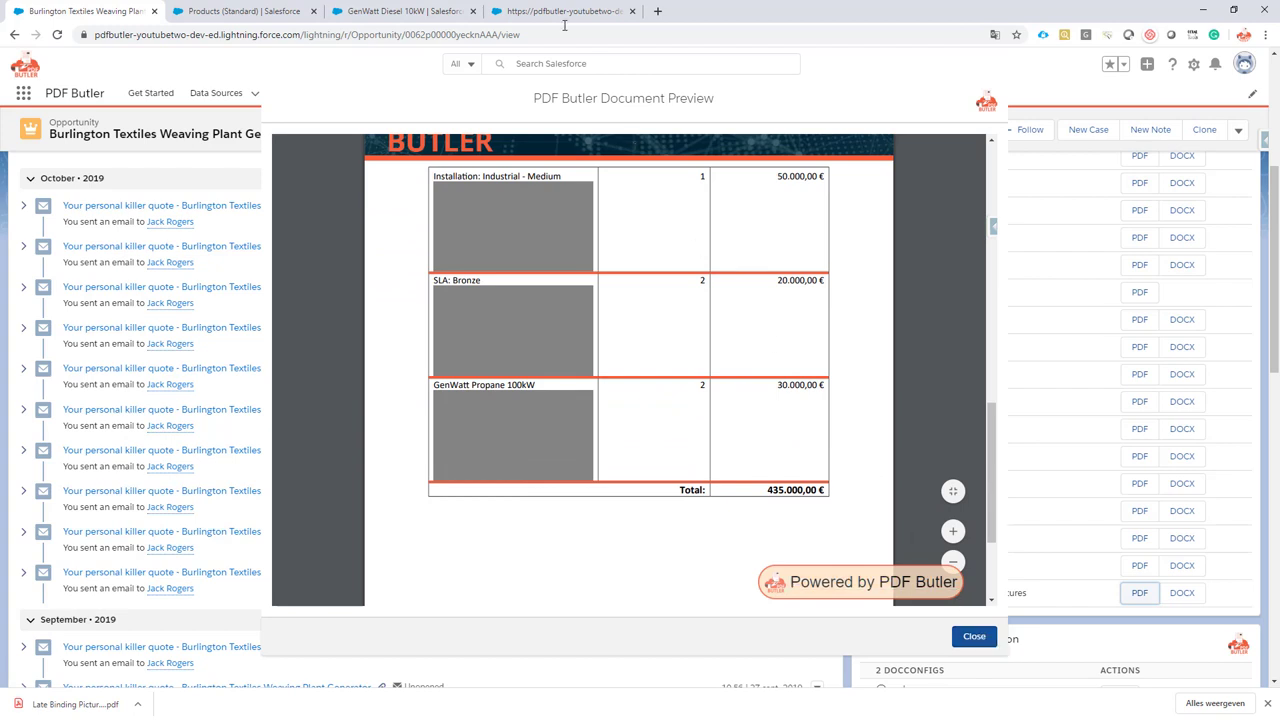
pyautogui.click(530, 12)
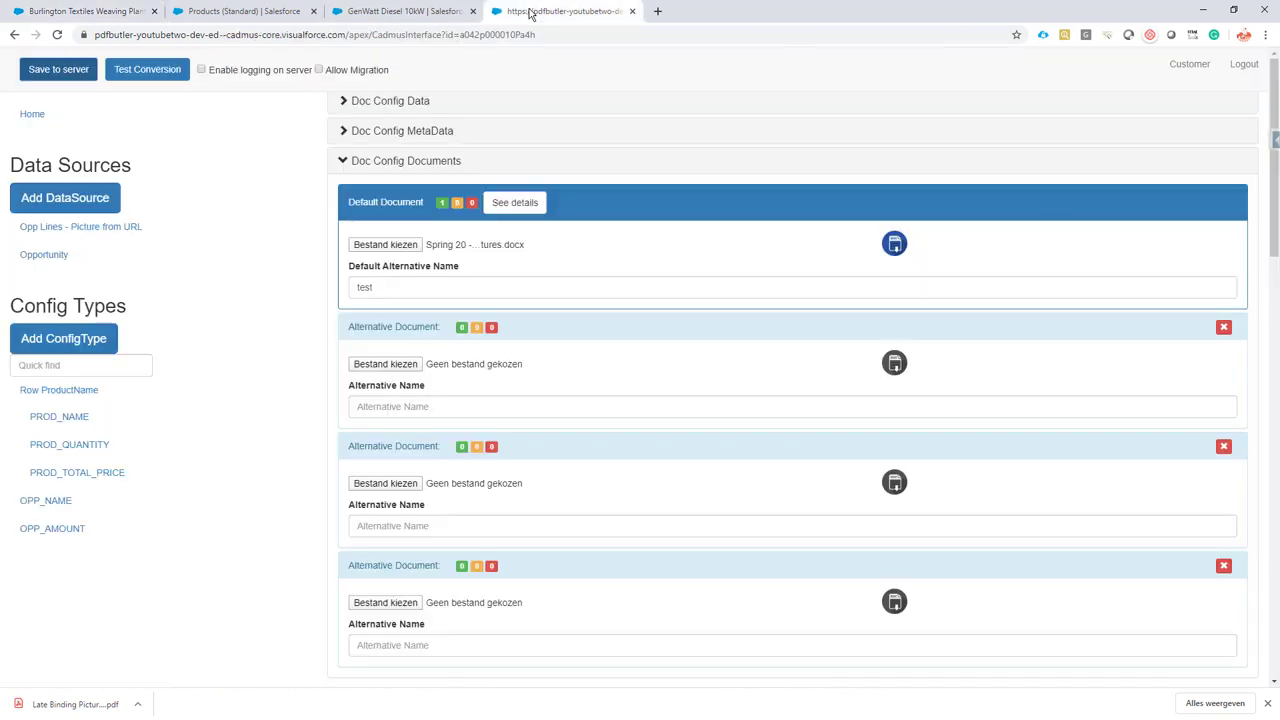
# Step: Bring up the new child datasource types for Opp Lines - Picture from URL
pyautogui.click(103, 234)
pyautogui.scroll(2, 460, 220)
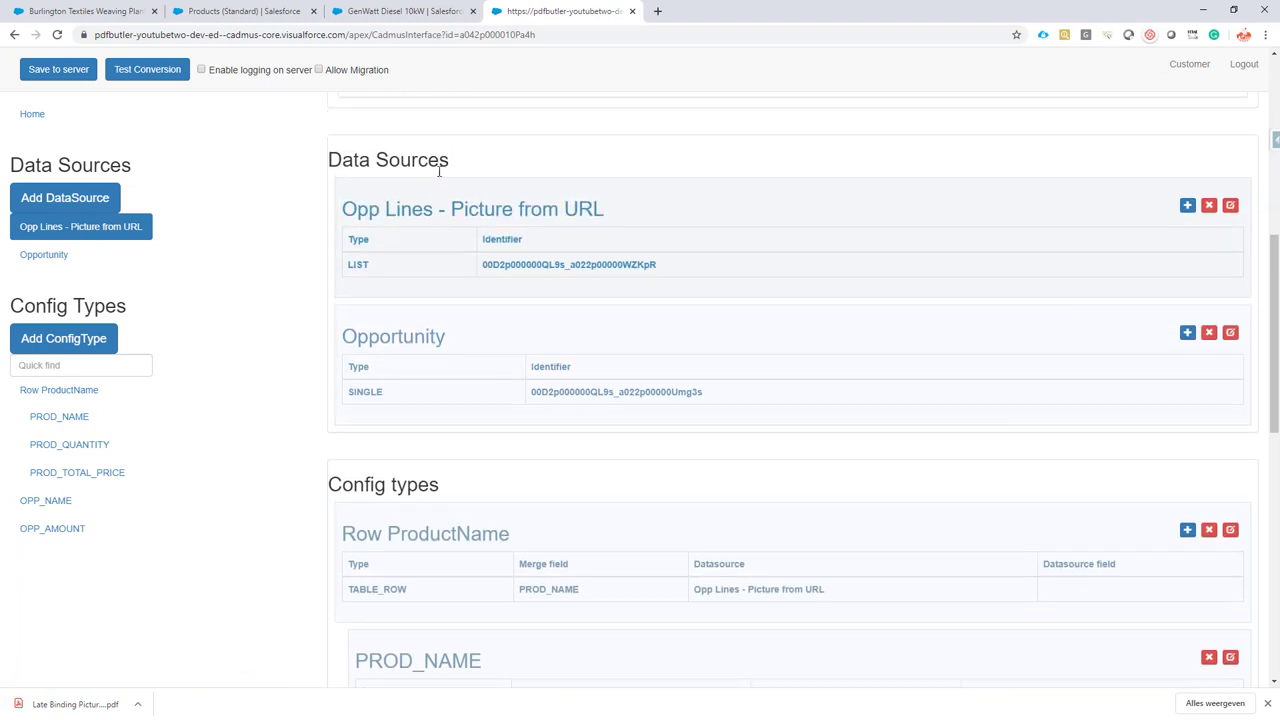
pyautogui.click(1187, 210)
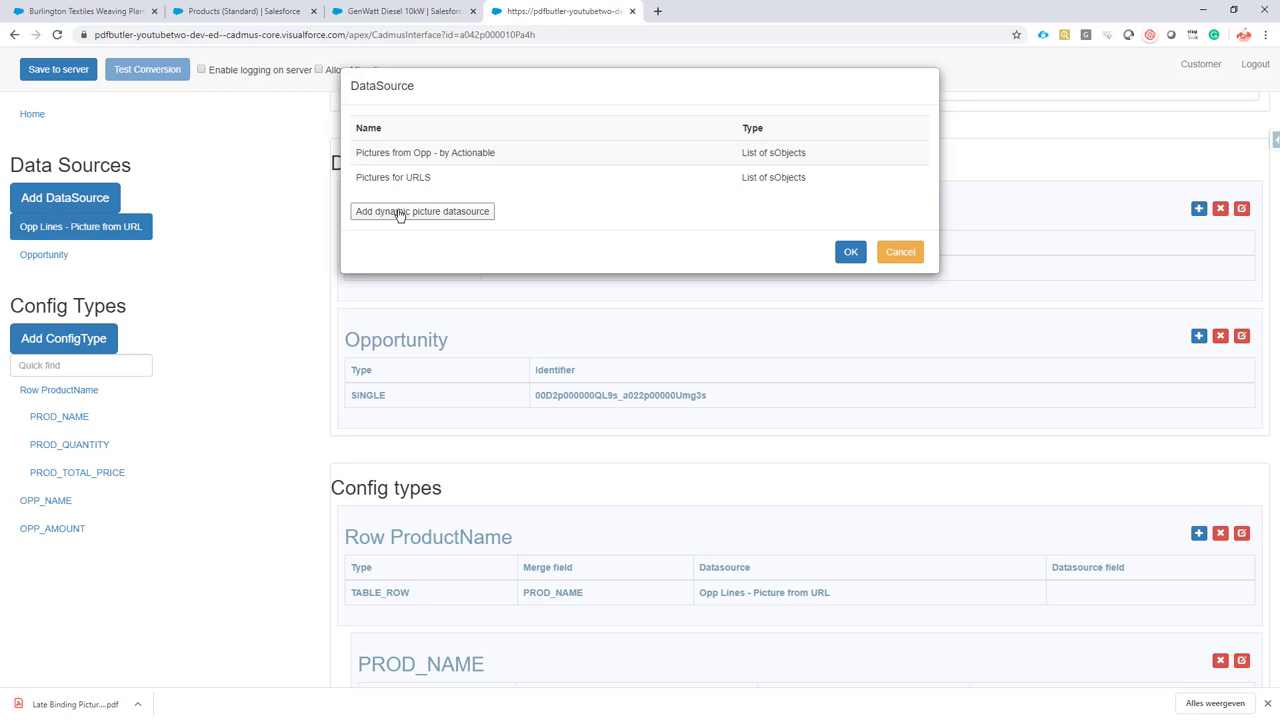
# Step: Create dynamic picture datasource 'Product pictures' with ID Field Product2Id and URL Field Product2.Picture_URL__c
pyautogui.click(398, 213)
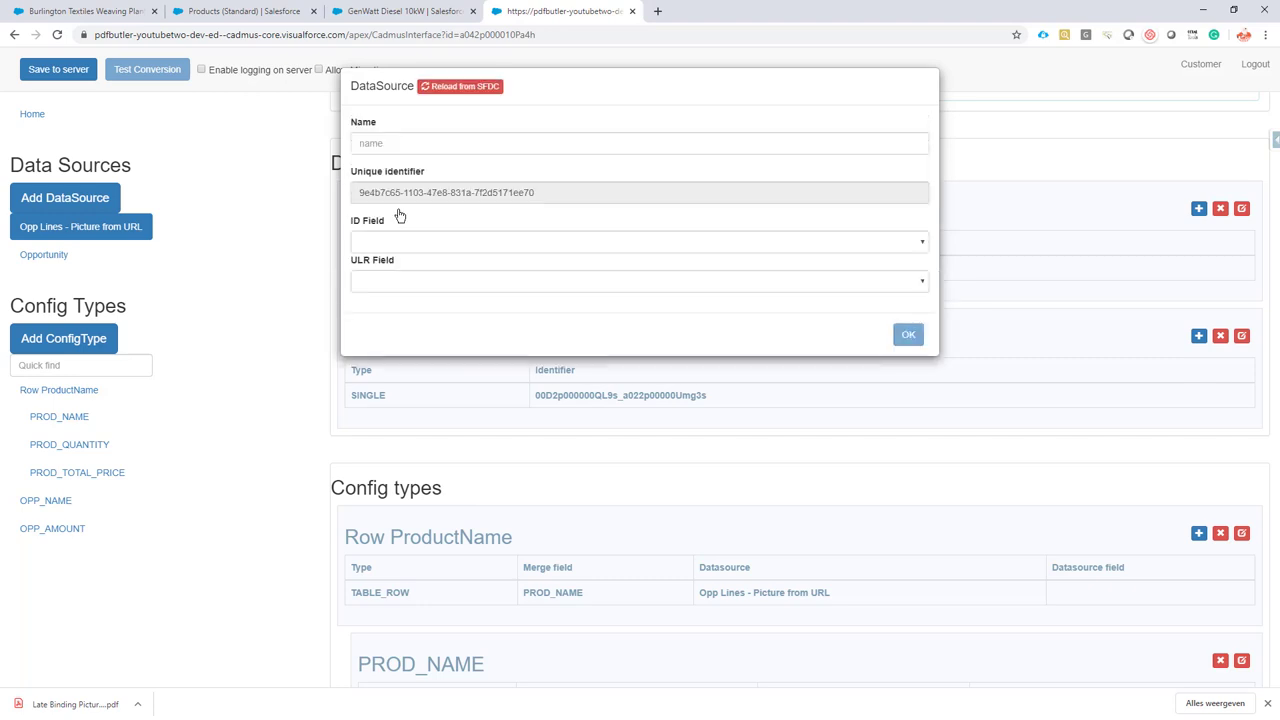
pyautogui.click(416, 145)
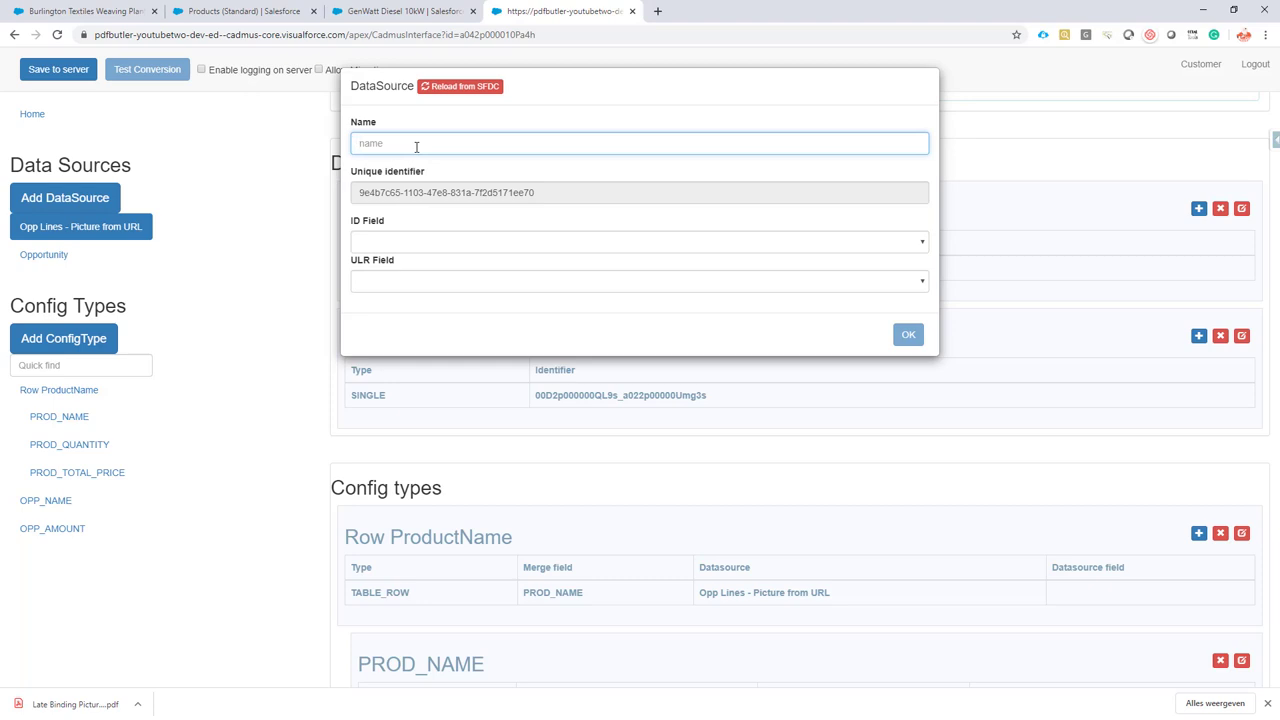
pyautogui.write('Product pictures')
pyautogui.click(445, 245)
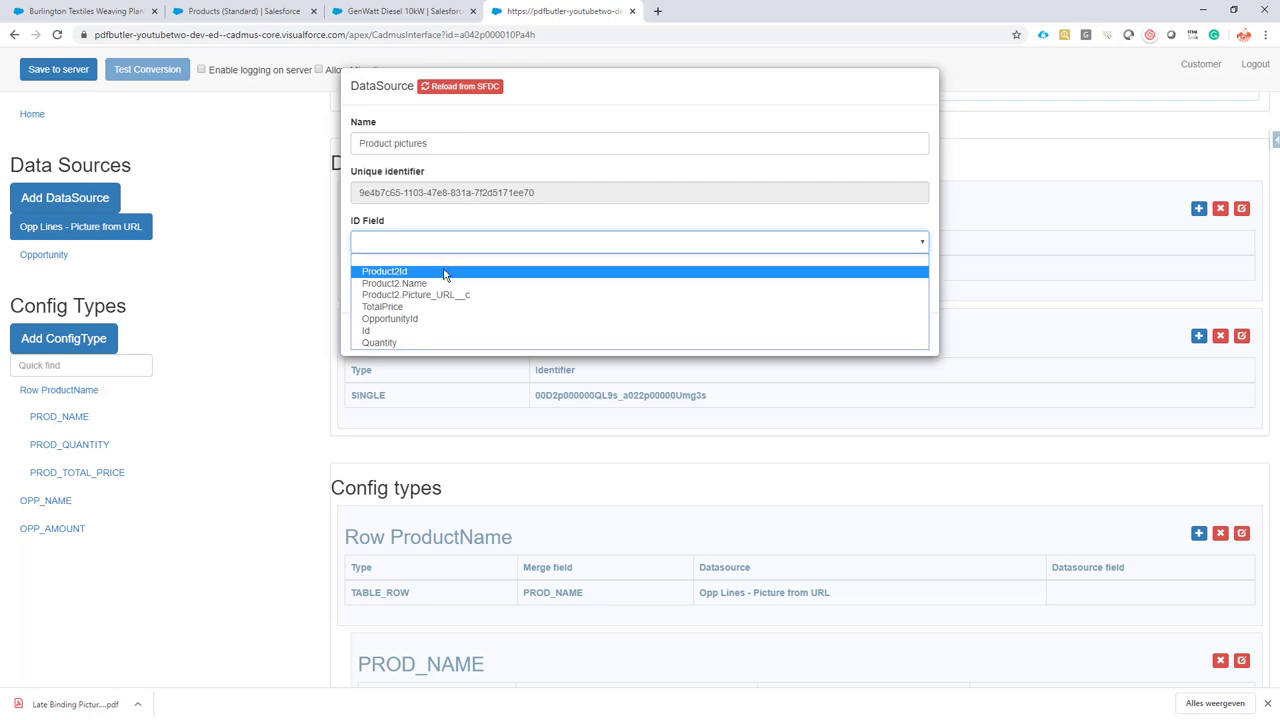
pyautogui.click(408, 272)
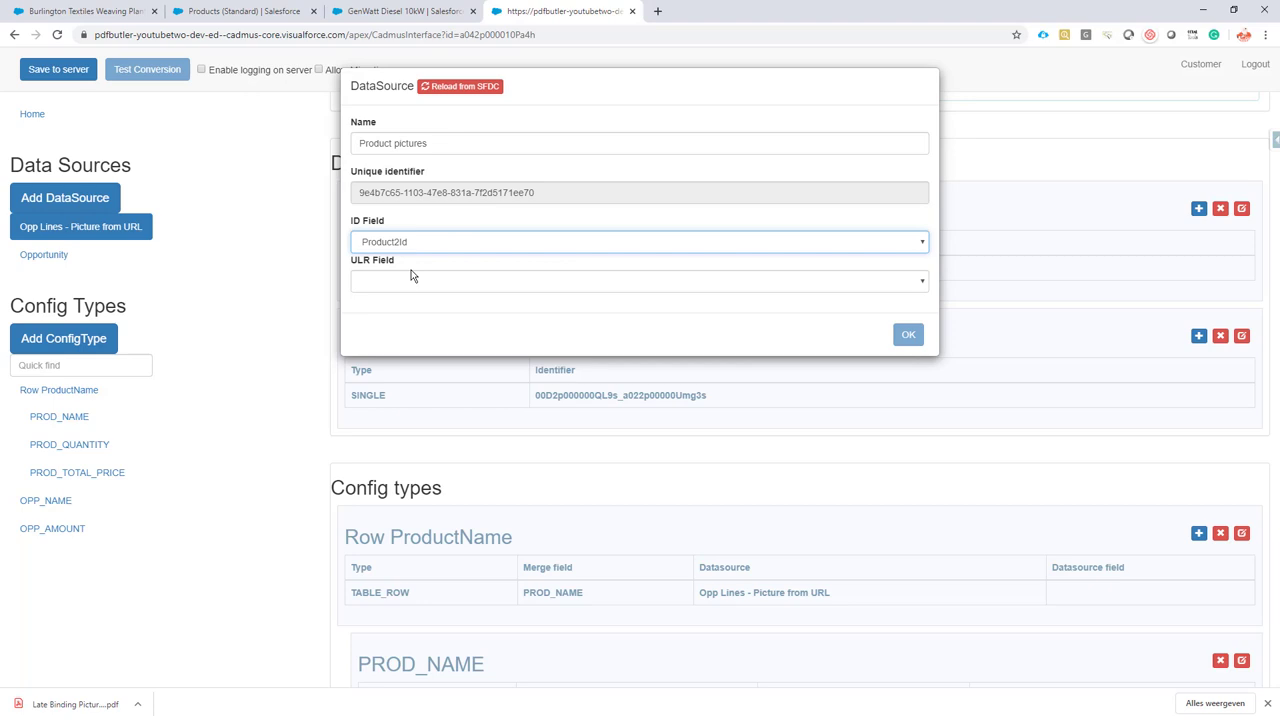
pyautogui.click(397, 287)
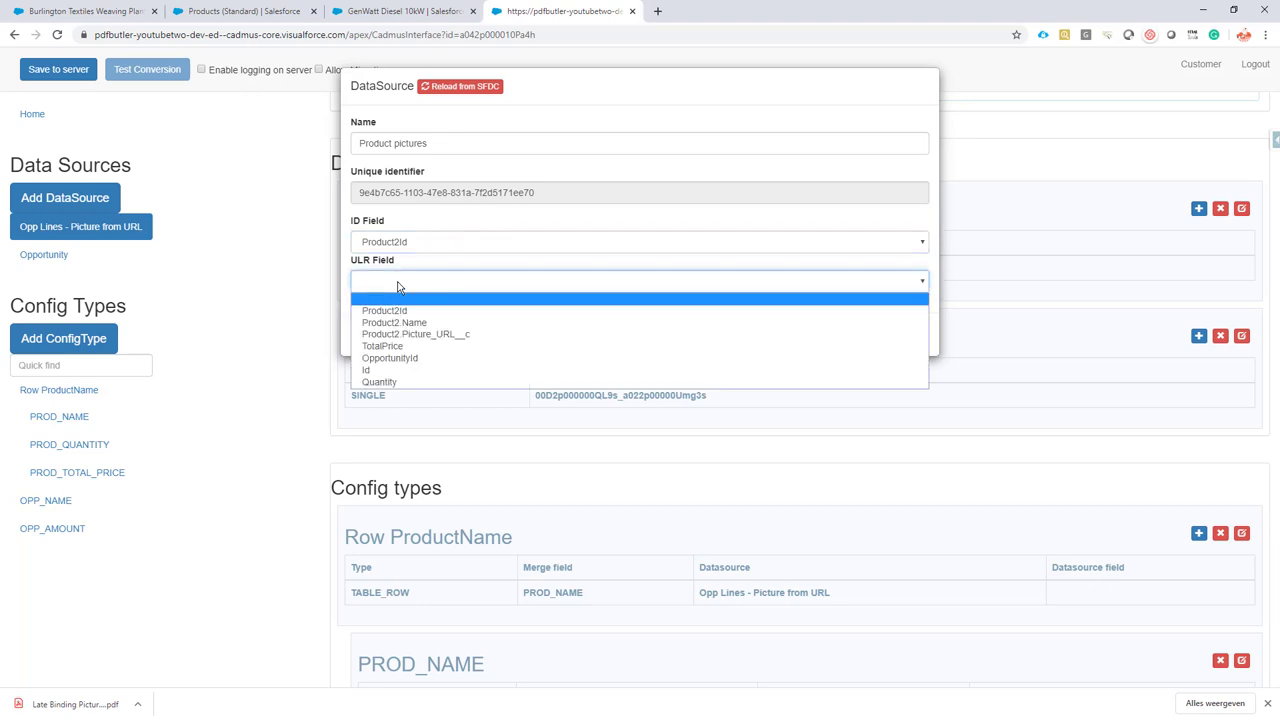
pyautogui.click(472, 337)
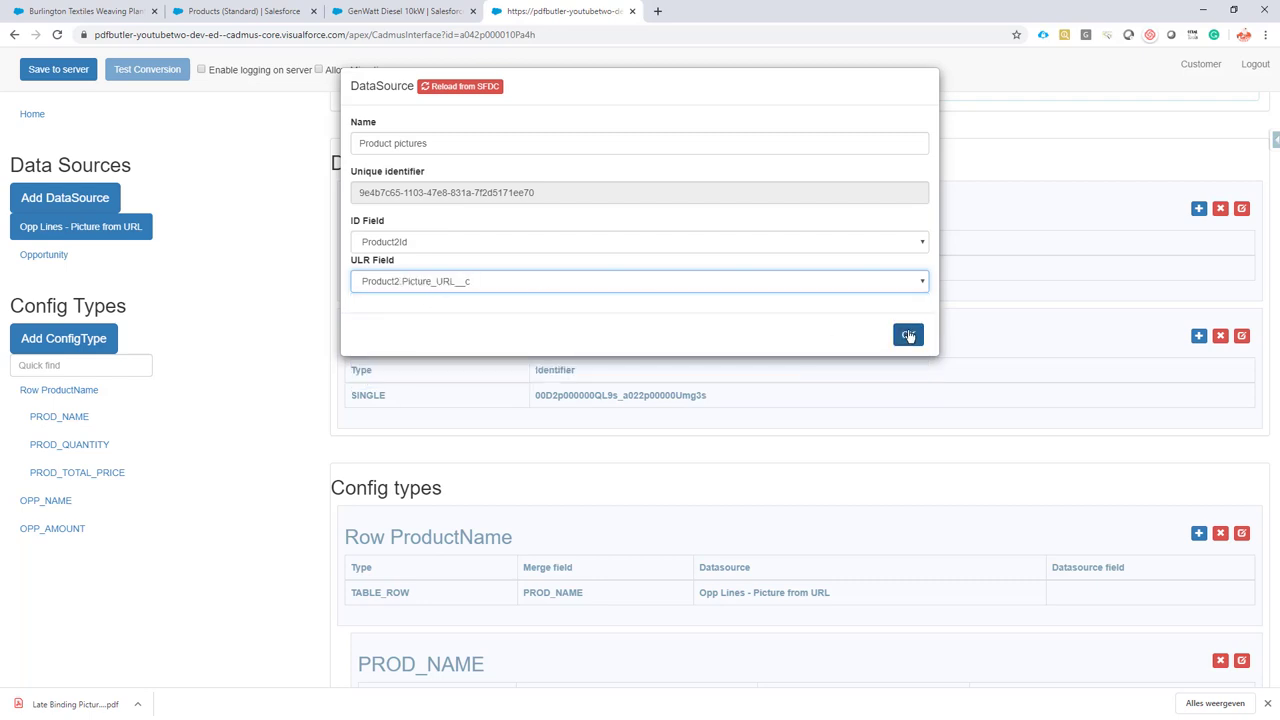
pyautogui.click(909, 338)
pyautogui.scroll(-1, 705, 313)
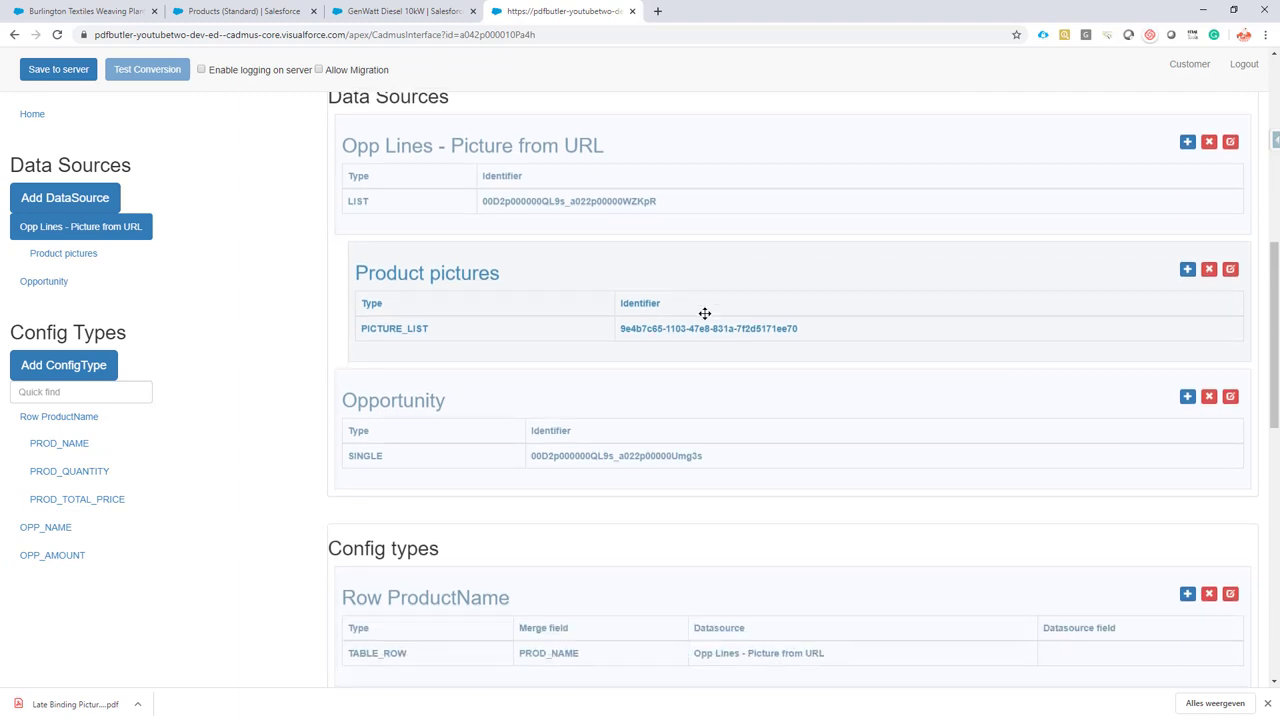
# Step: In Word's Selection Pane, rename the product-row placeholder picture to [[!PROD_PIC!]], then return to the browser
pyautogui.hotkey('alt', 'Tab')
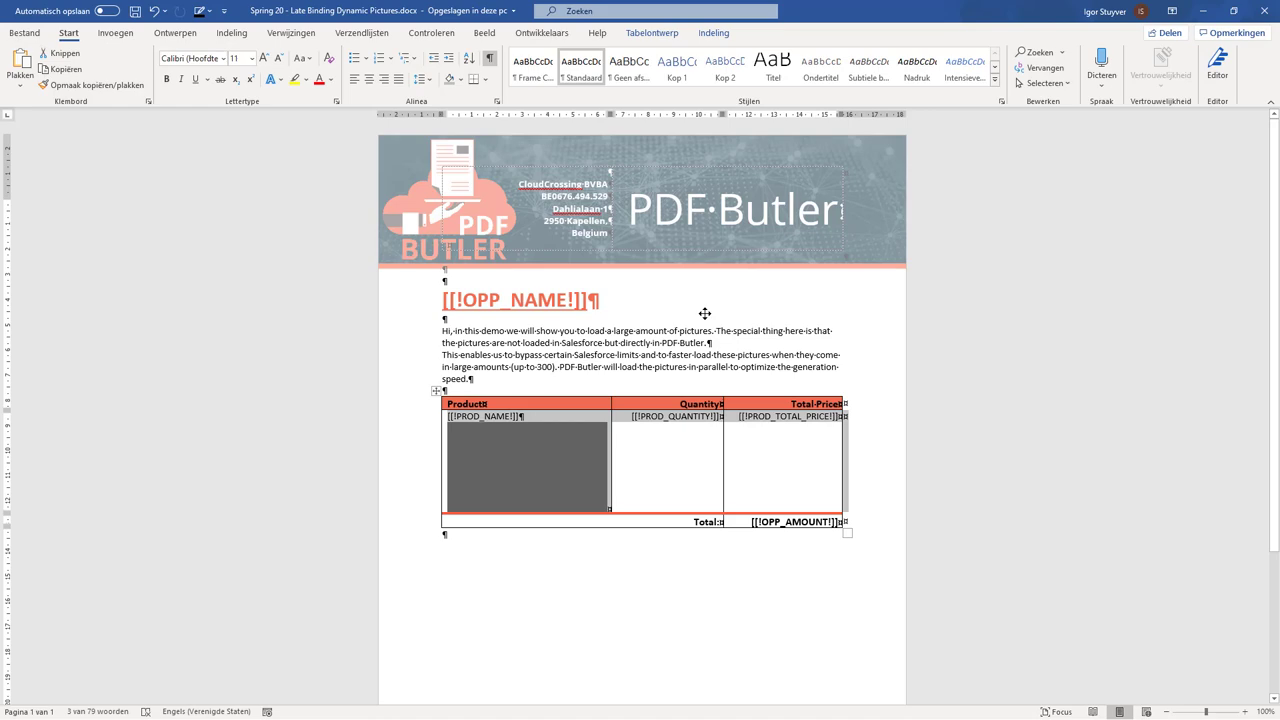
pyautogui.click(647, 333)
pyautogui.keyDown('ctrl'); pyautogui.scroll(6, 647, 333); pyautogui.keyUp('ctrl')
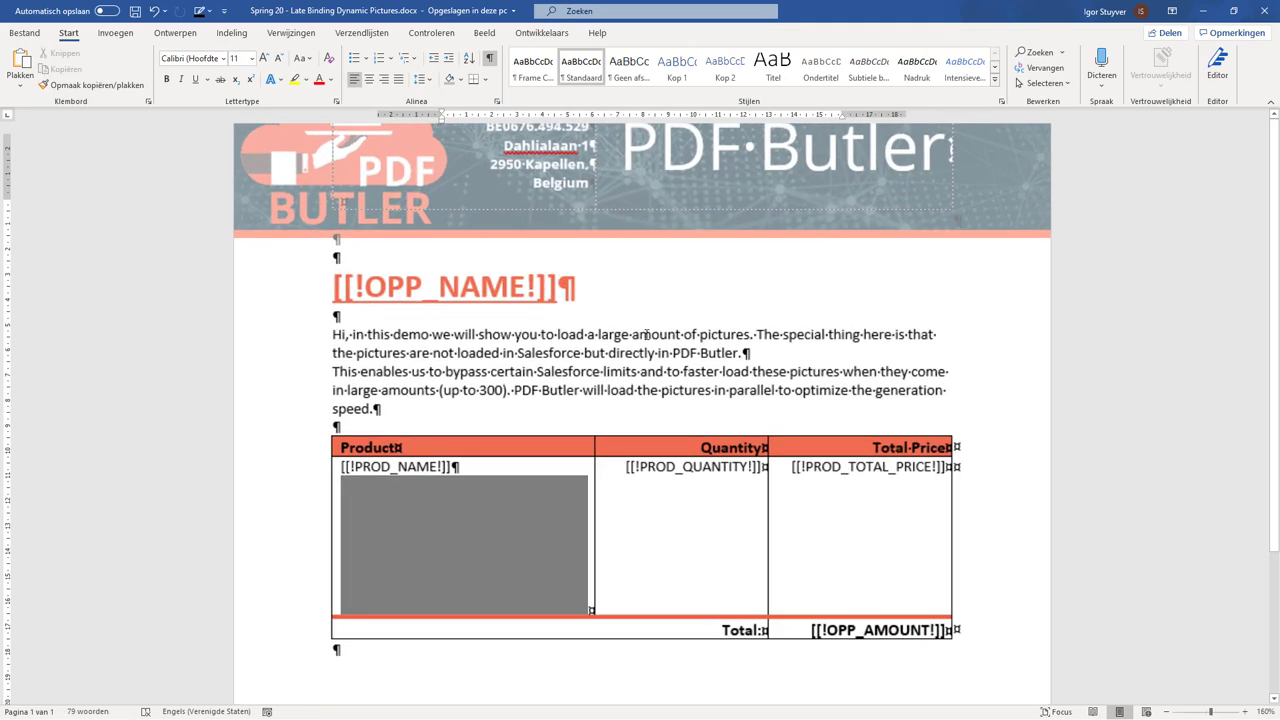
pyautogui.click(450, 541)
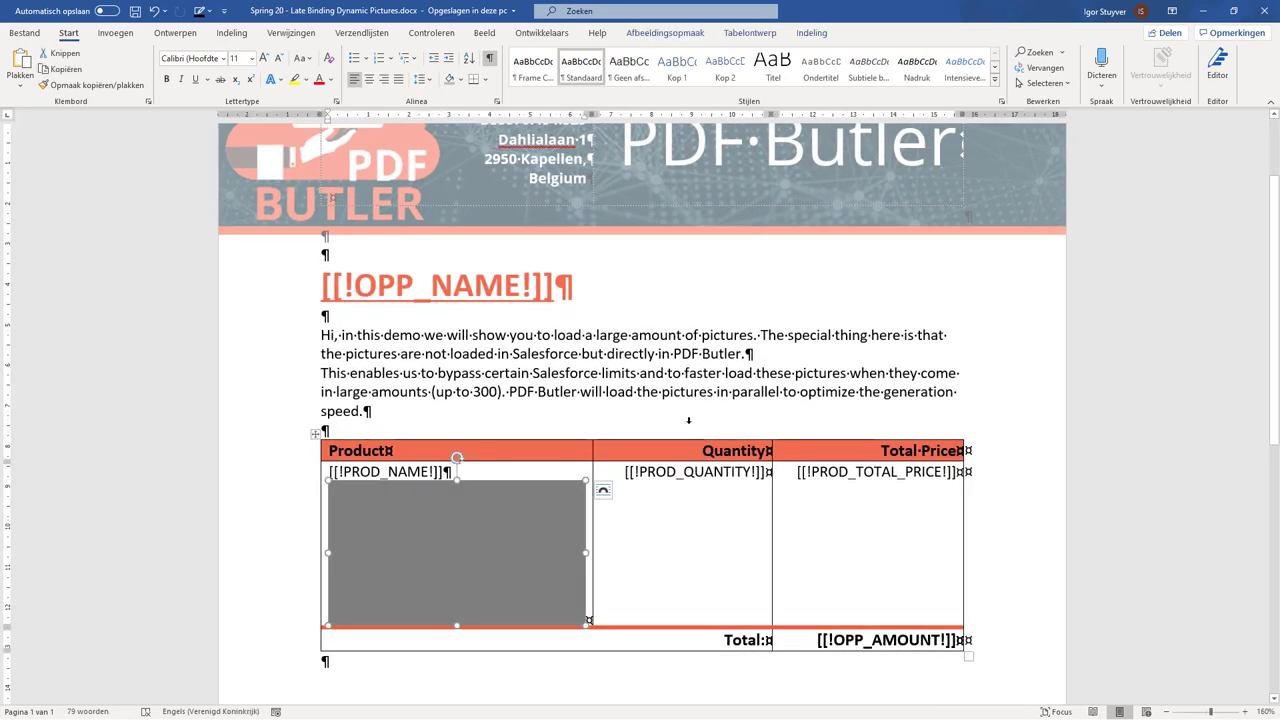
pyautogui.click(665, 32)
pyautogui.click(936, 70)
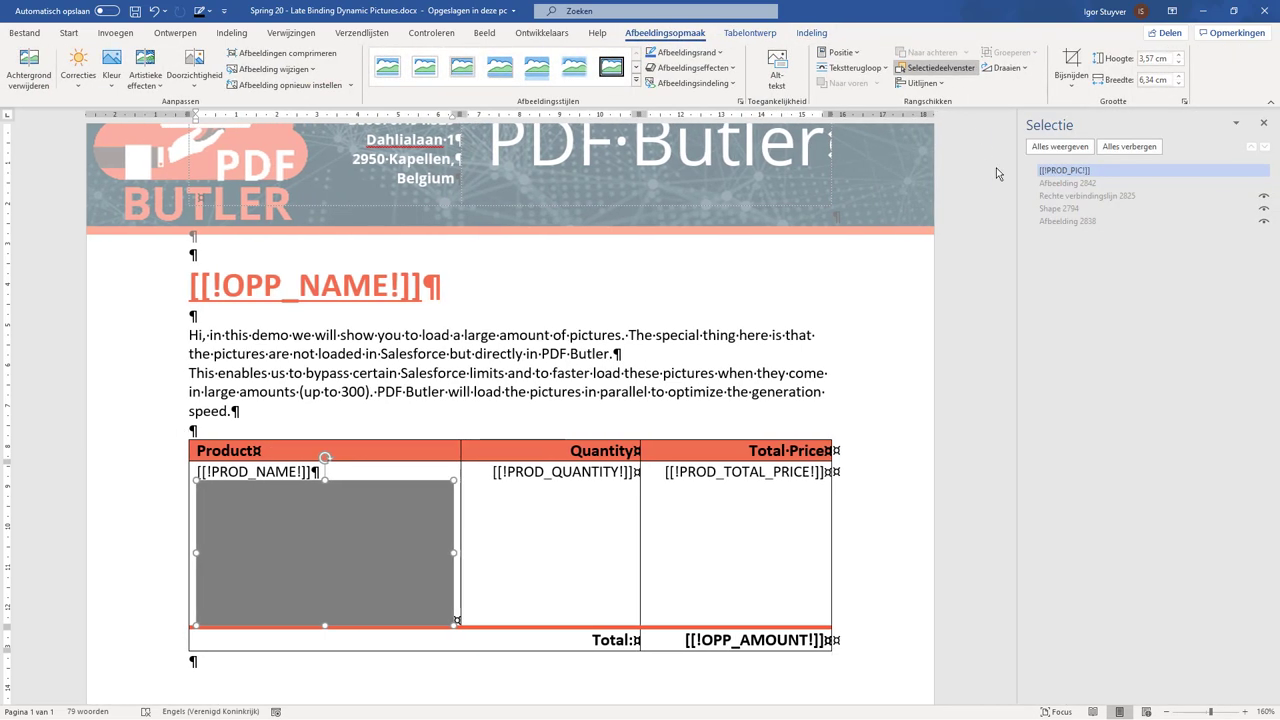
pyautogui.click(1060, 171)
pyautogui.moveTo(1049, 171)
pyautogui.mouseDown()
pyautogui.moveTo(1068, 171)
pyautogui.moveTo(1043, 171)
pyautogui.mouseUp()
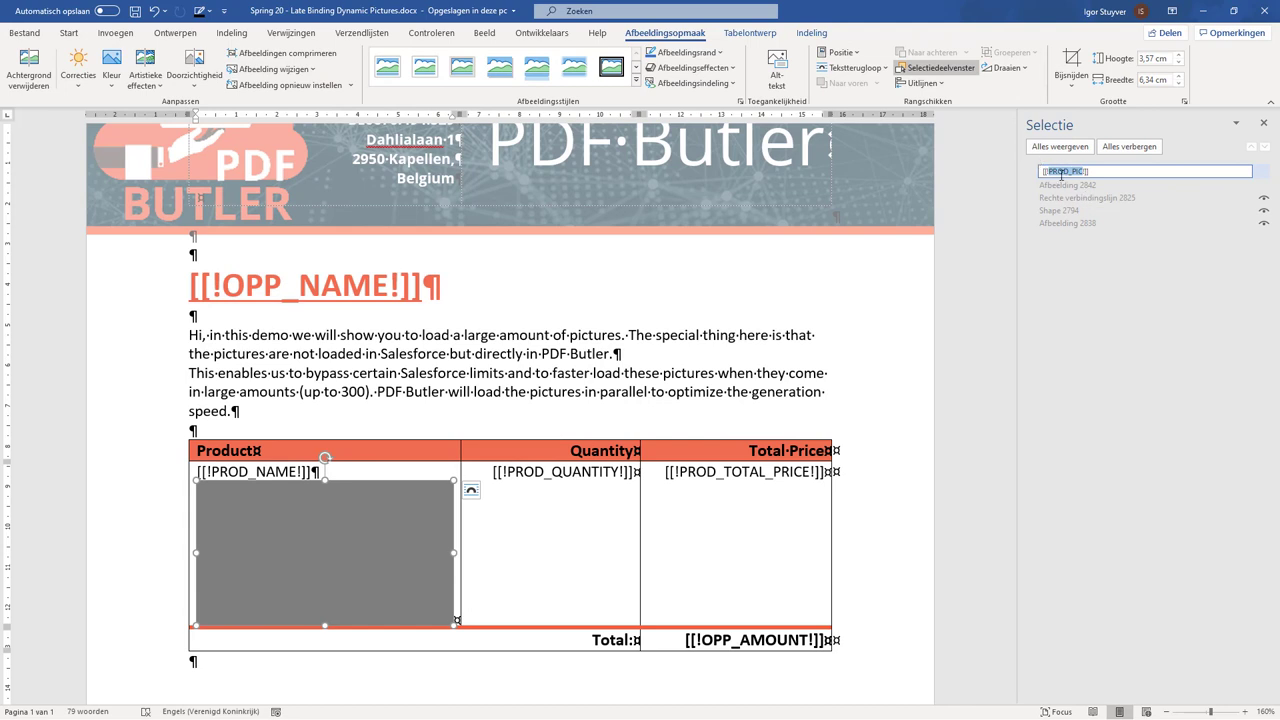
pyautogui.click(288, 543)
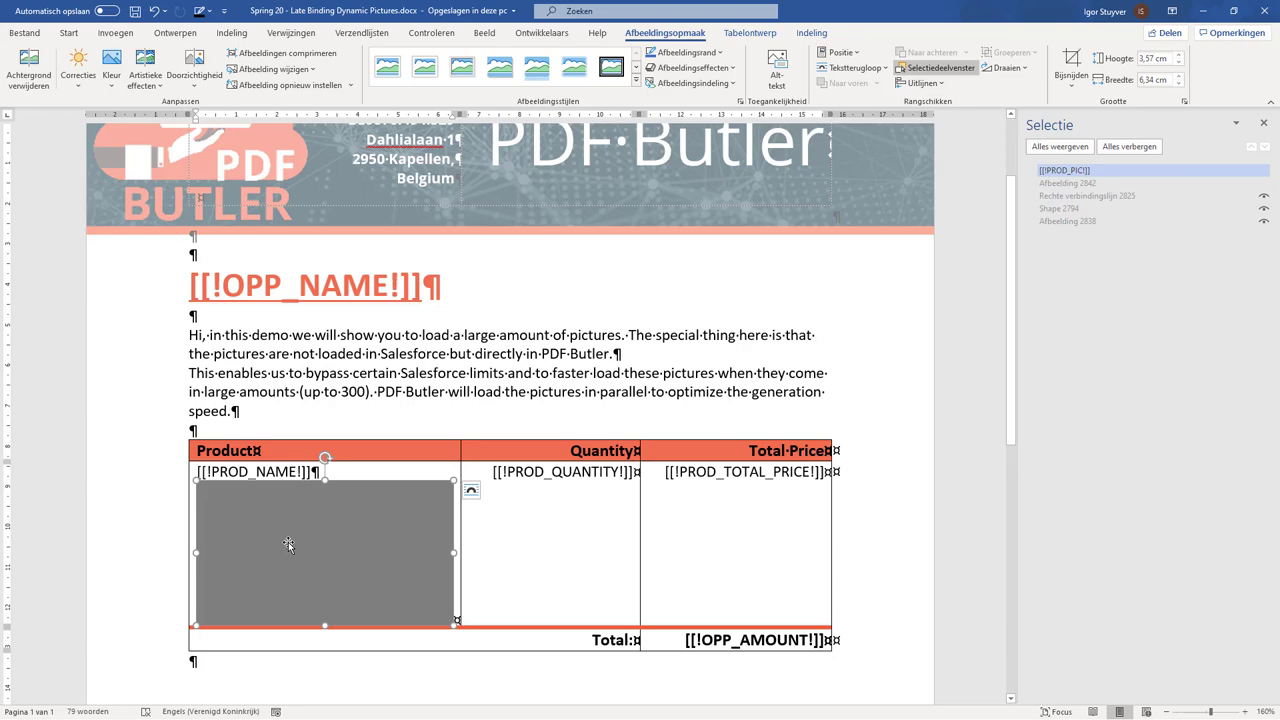
pyautogui.hotkey('alt', 'Tab')
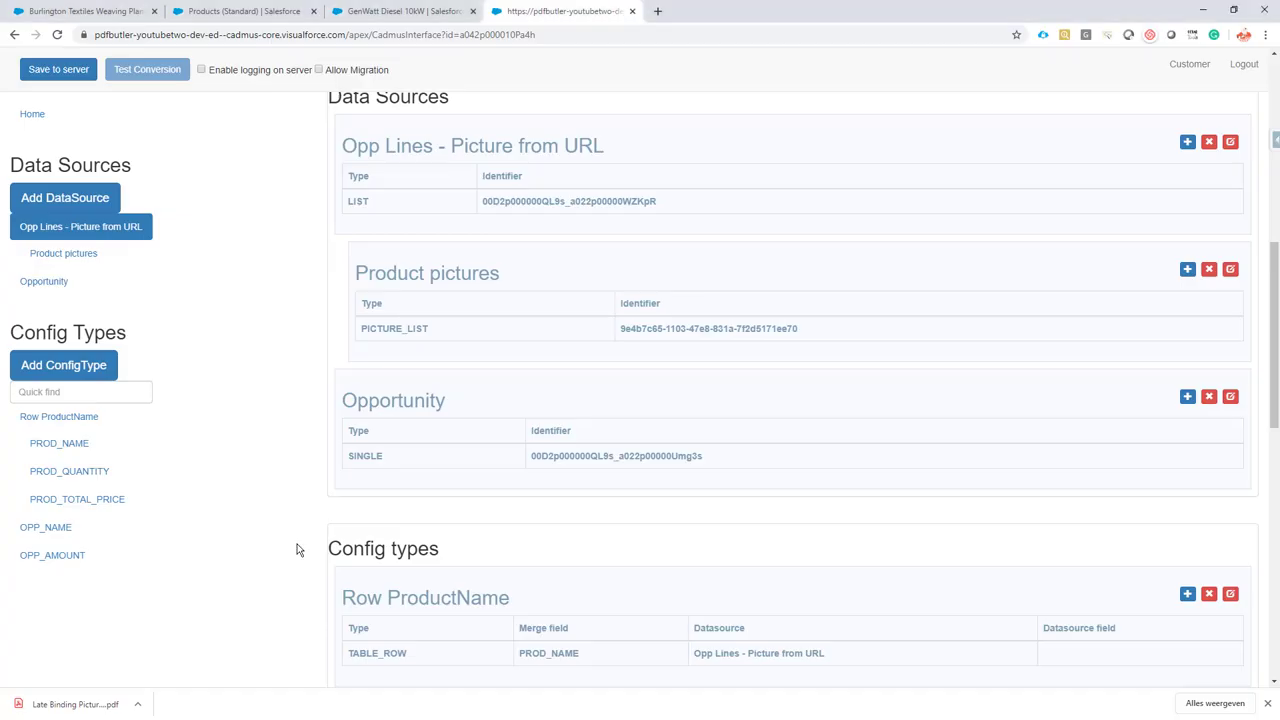
# Step: Add PICTURE config 'Product Pictures' under Row ProductName, merge field PROD_PIC, scaled by placeholder height
pyautogui.click(84, 418)
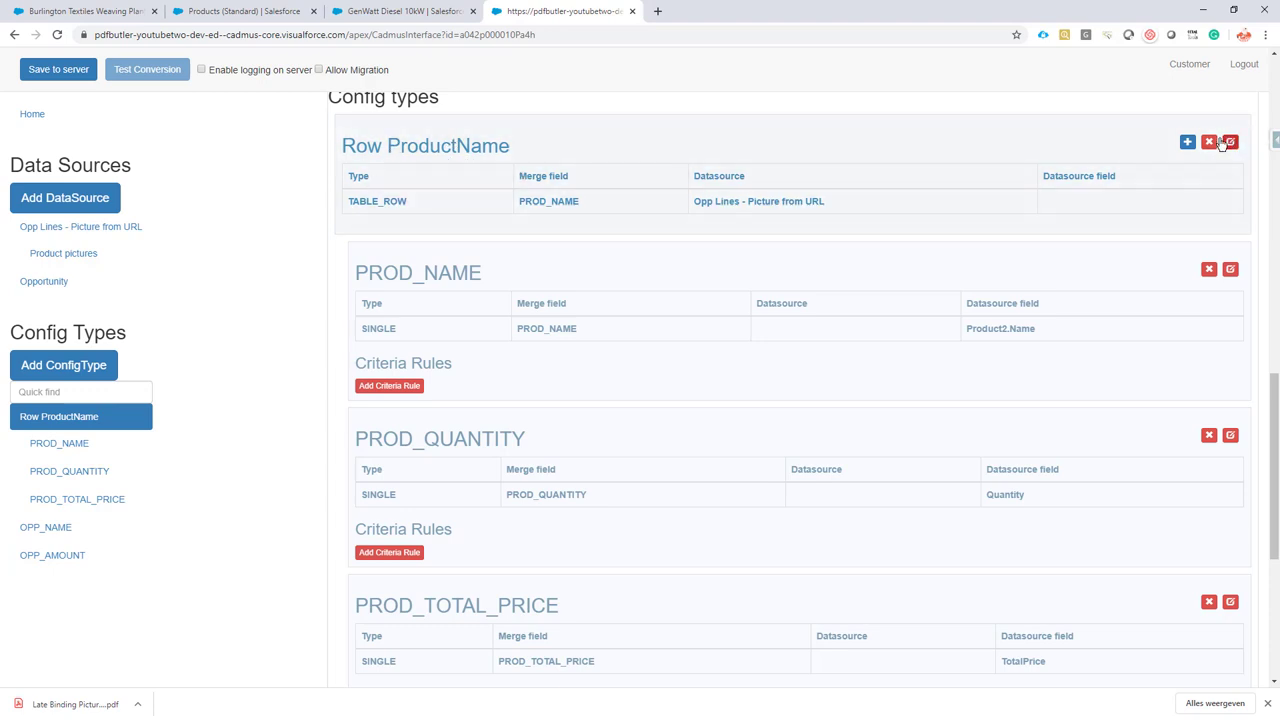
pyautogui.click(1187, 142)
pyautogui.click(439, 193)
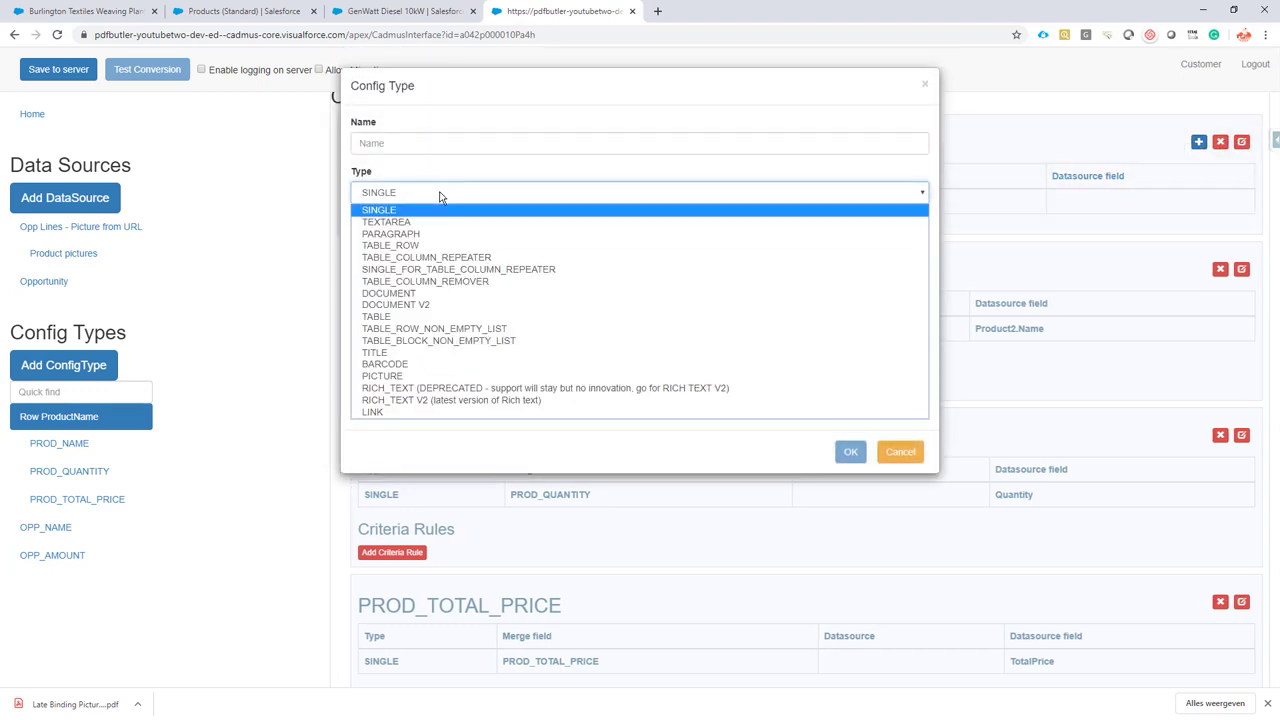
pyautogui.click(414, 376)
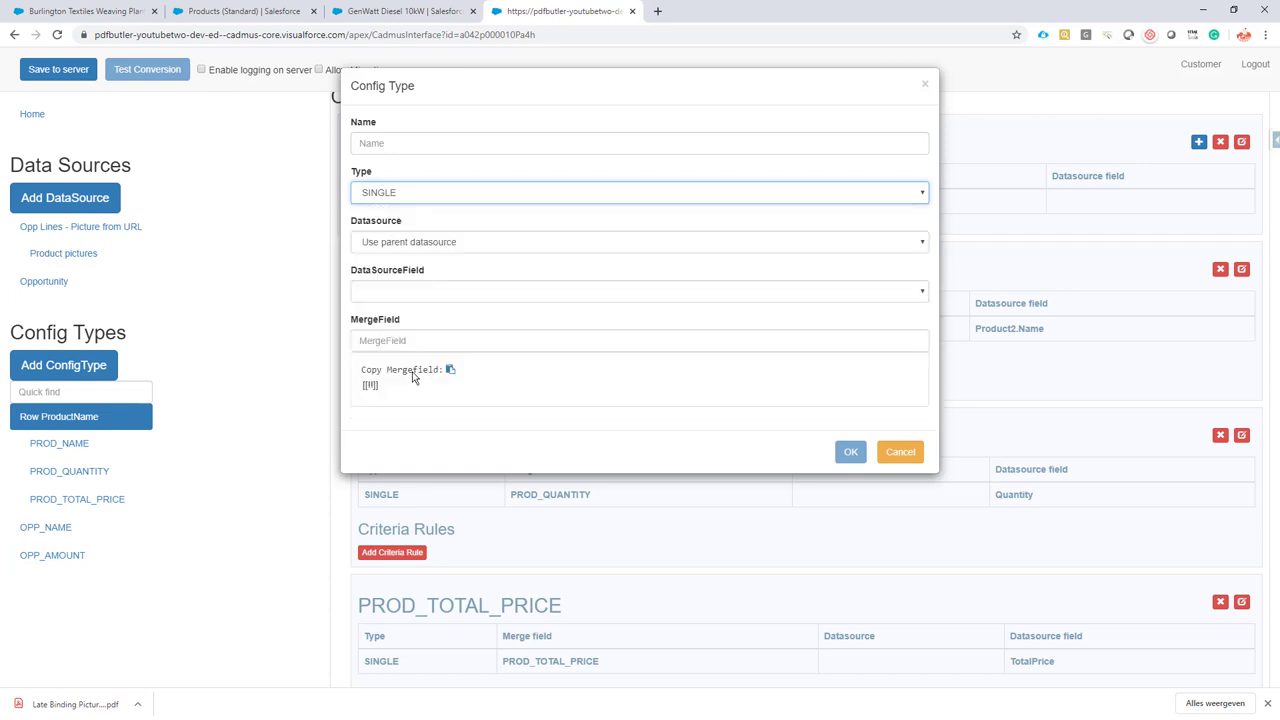
pyautogui.click(400, 141)
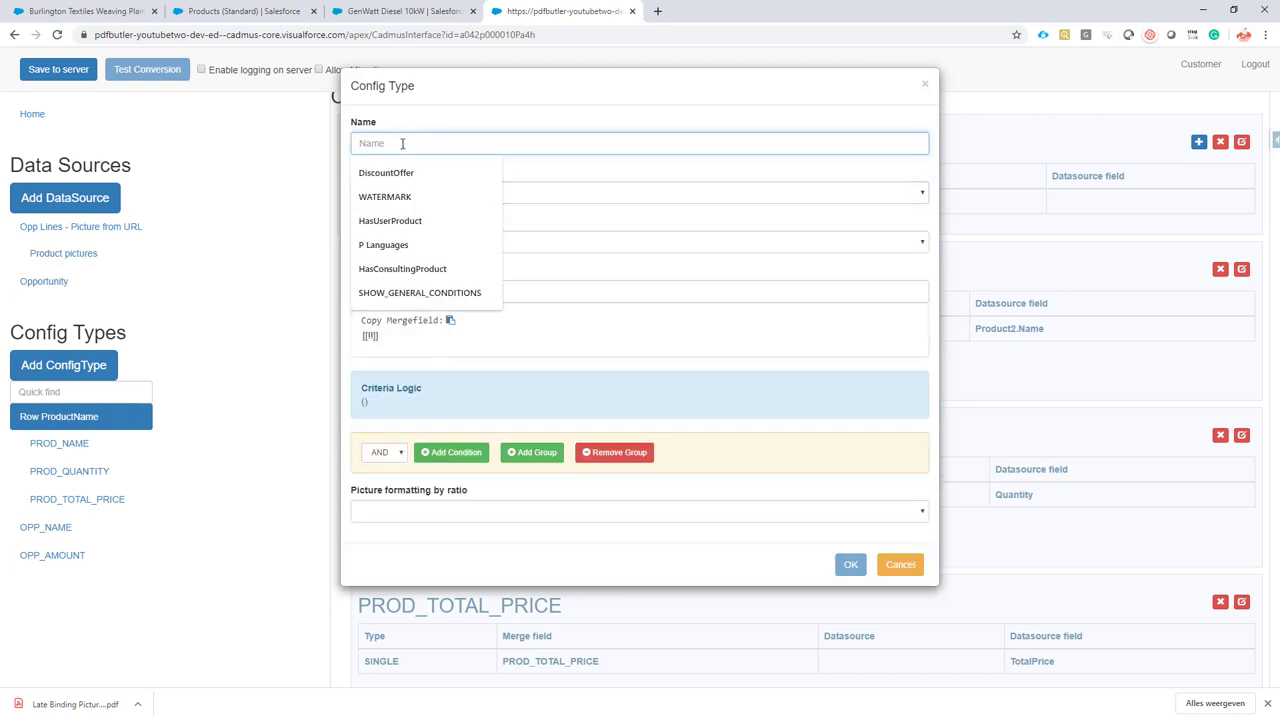
pyautogui.write('Product ')
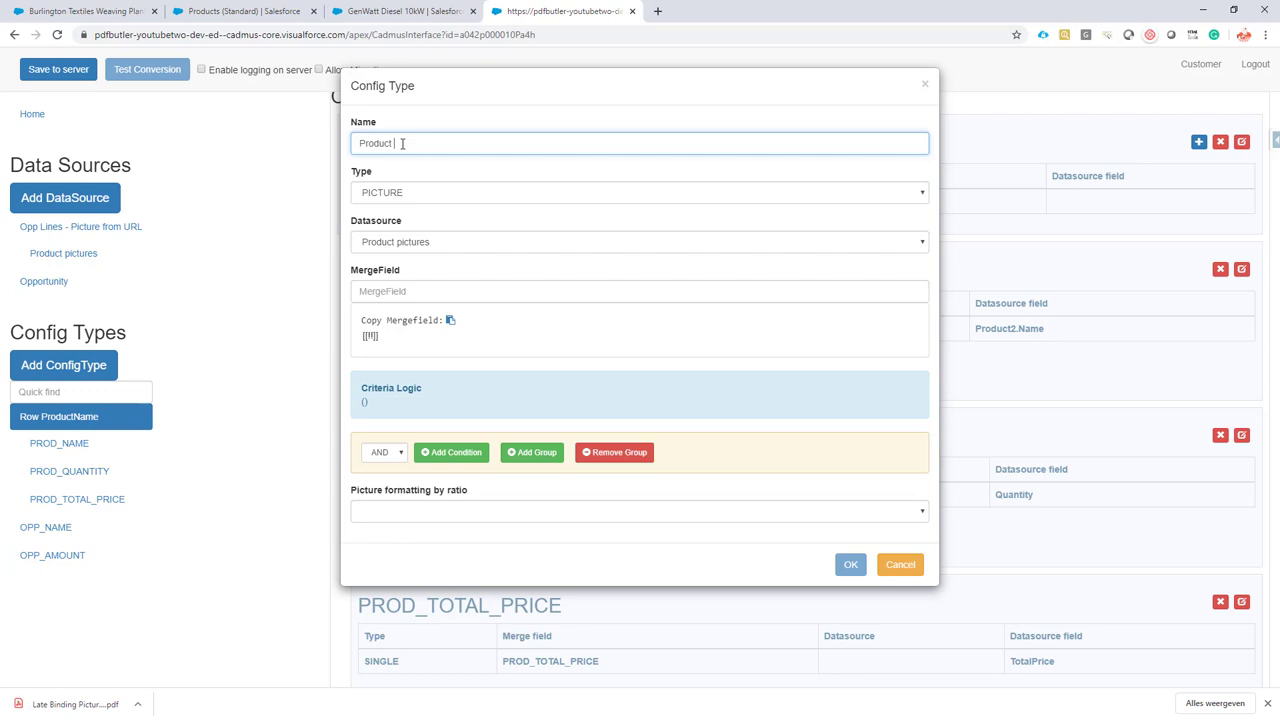
pyautogui.write('Pictures')
pyautogui.click(404, 292)
pyautogui.write('PROD_PIC')
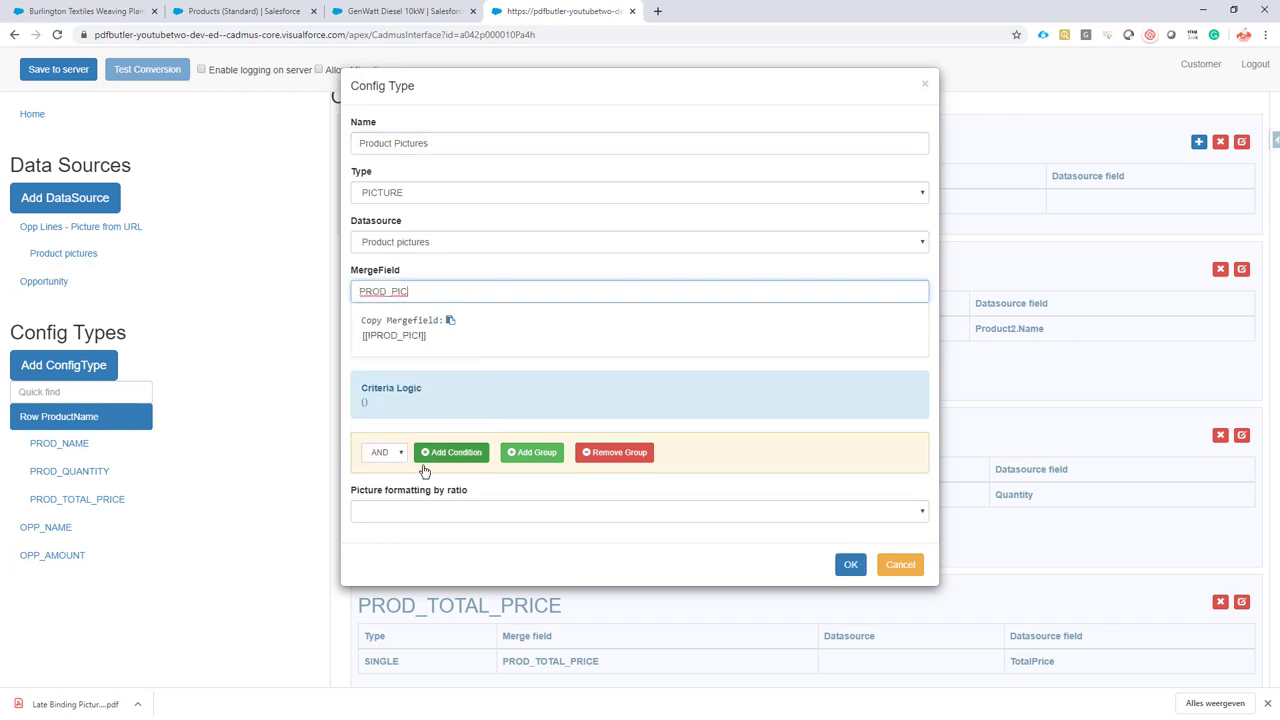
pyautogui.click(409, 511)
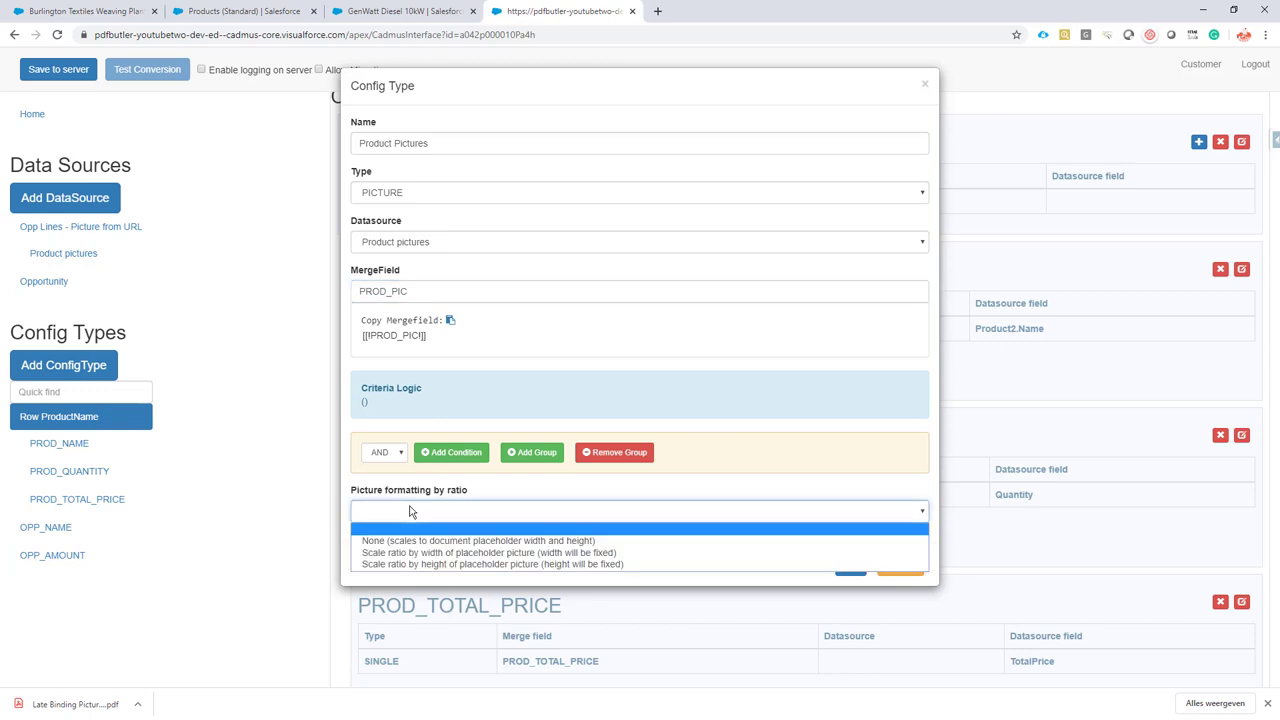
pyautogui.click(627, 565)
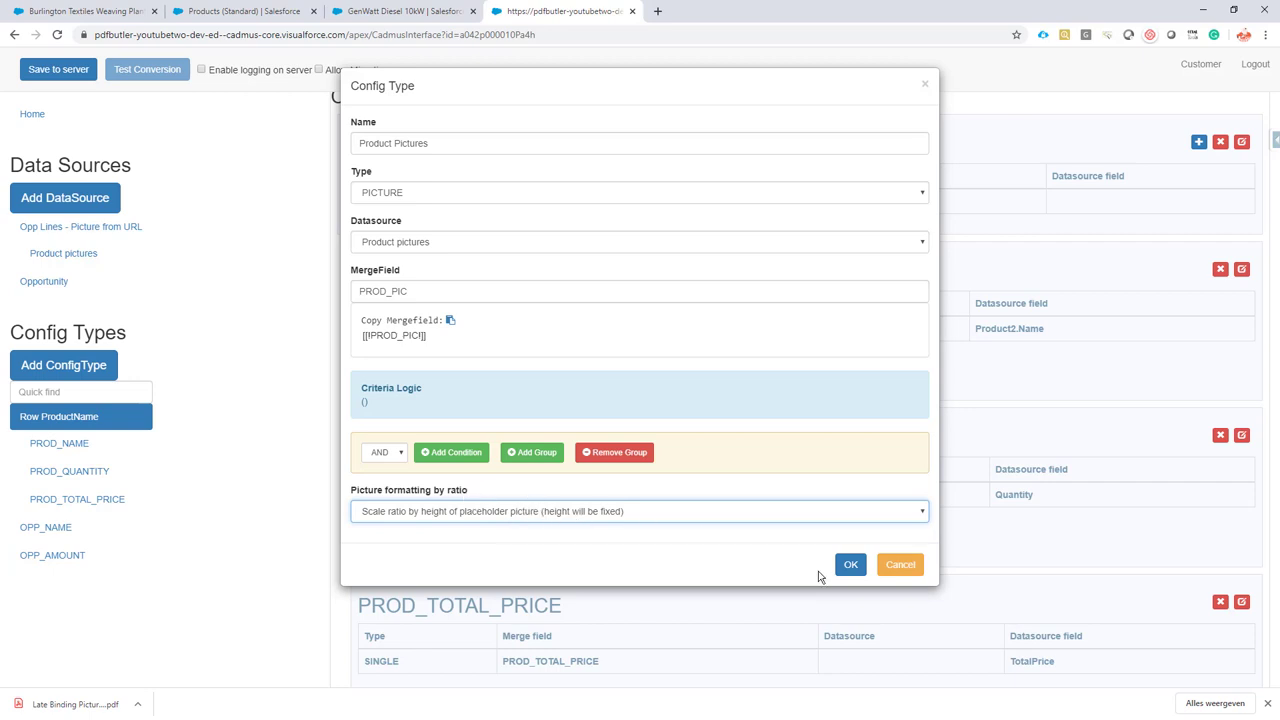
pyautogui.click(851, 564)
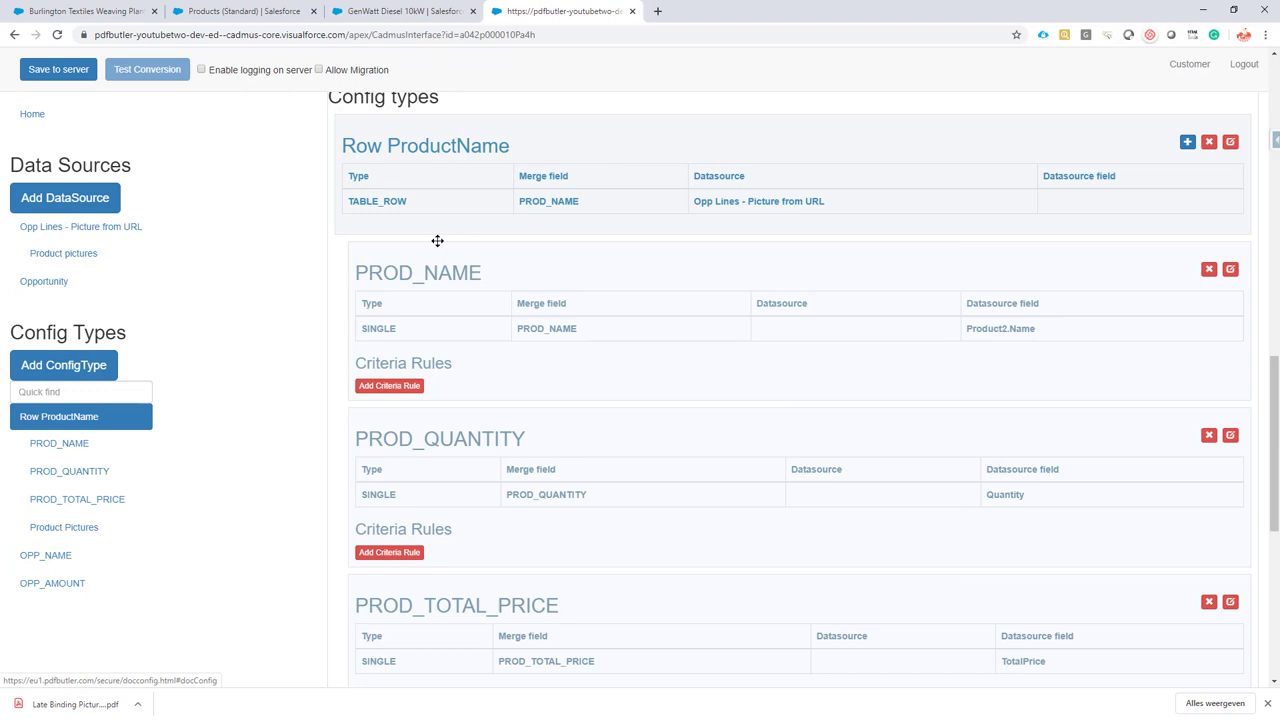
# Step: Save the config, then generate the Late Binding Pictures - Dynamic pictures PDF and review its product pictures
pyautogui.click(57, 69)
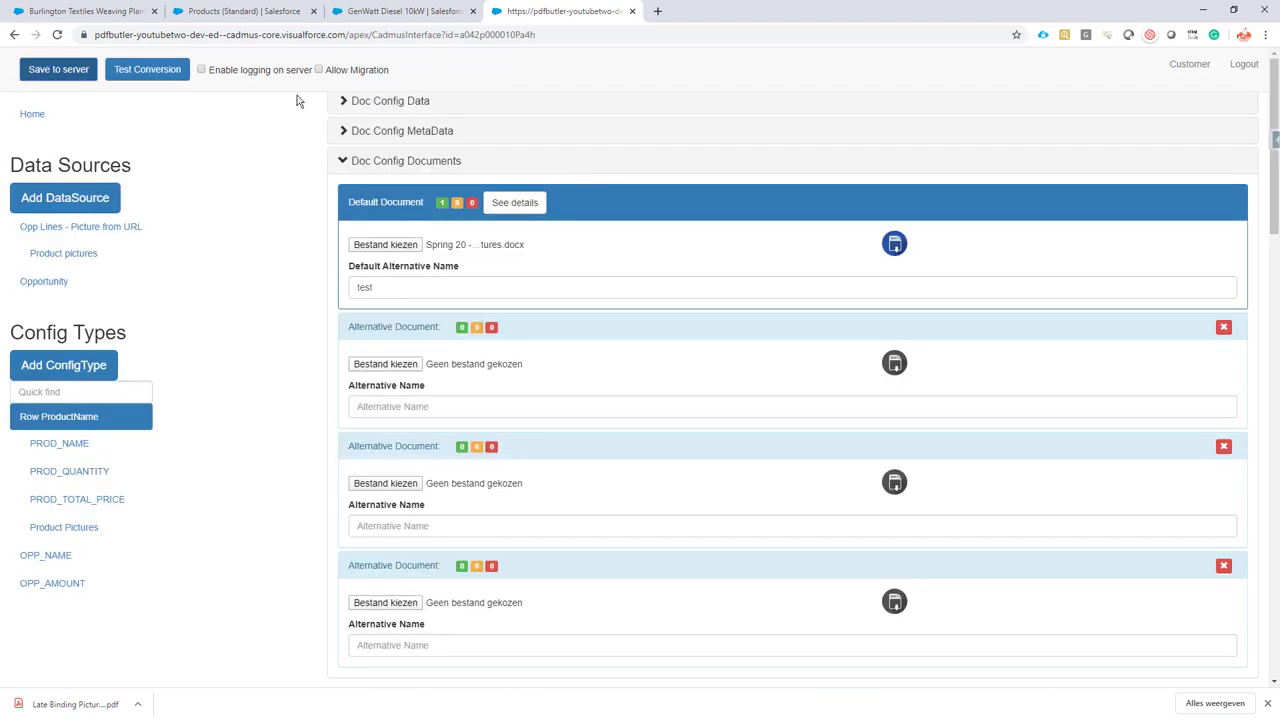
pyautogui.click(76, 12)
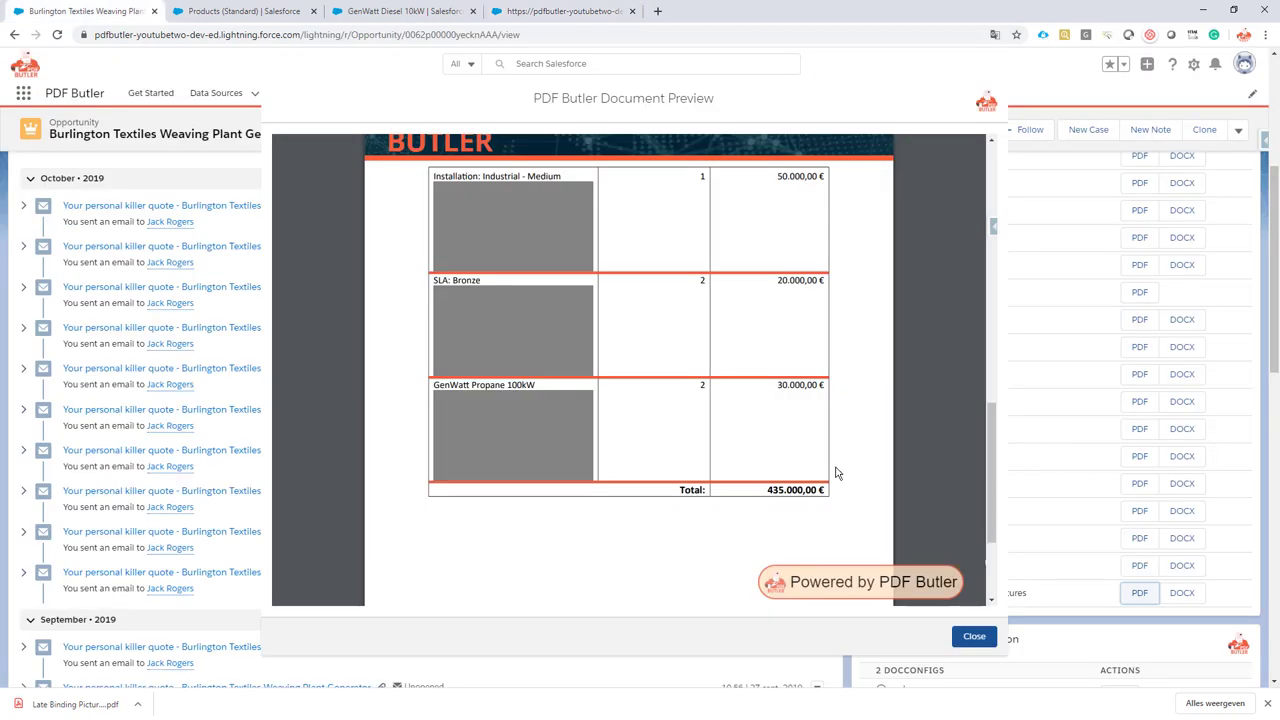
pyautogui.click(974, 636)
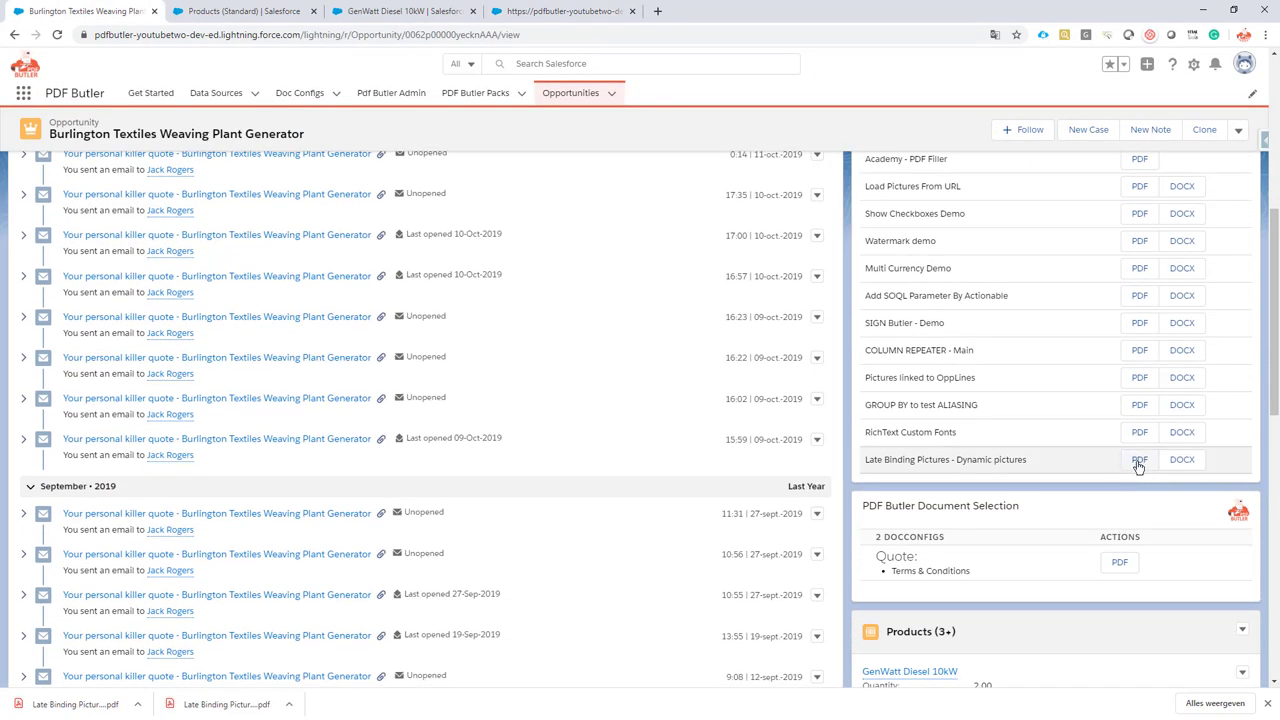
pyautogui.click(1139, 462)
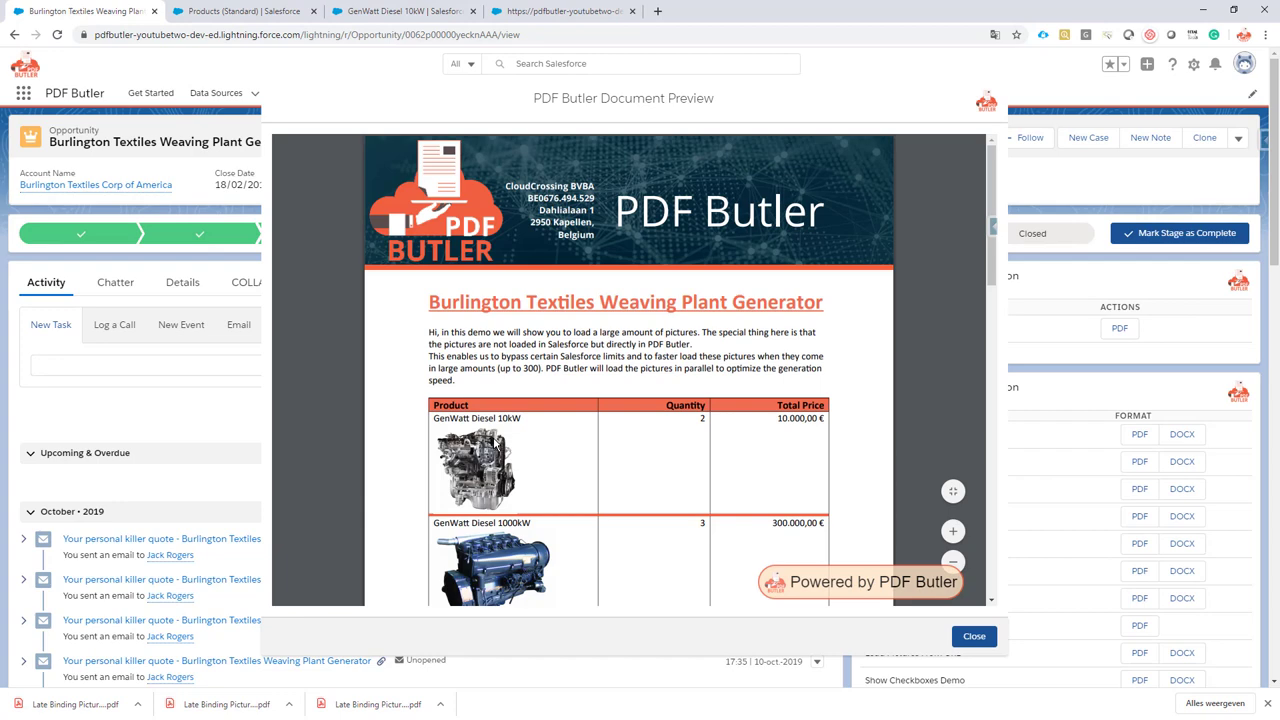
pyautogui.scroll(-5, 515, 420)
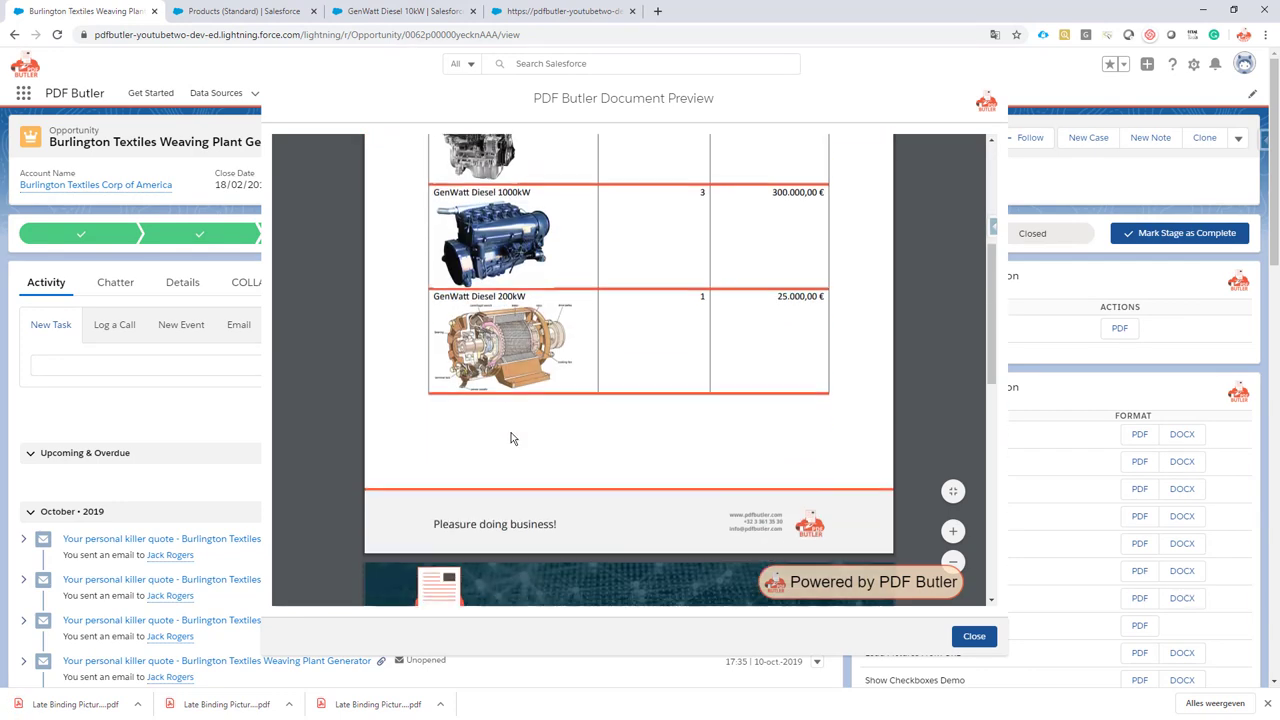
pyautogui.scroll(-4, 510, 438)
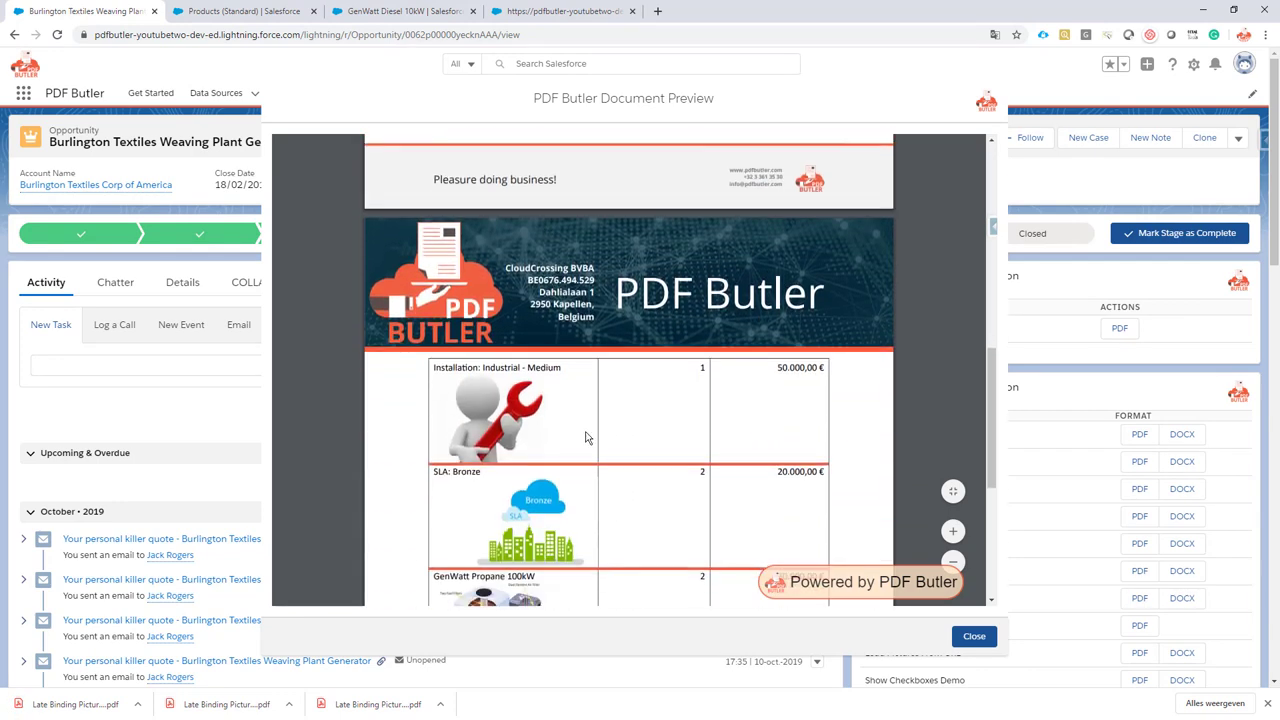
pyautogui.scroll(-4, 560, 420)
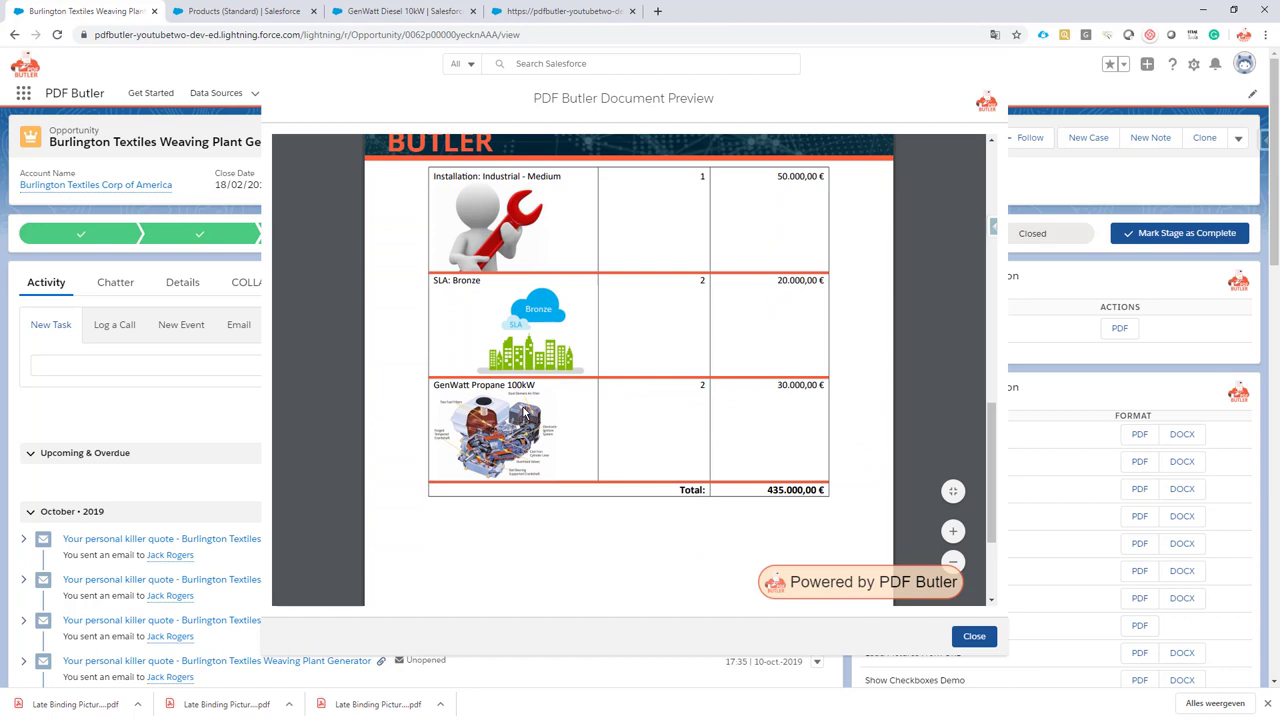